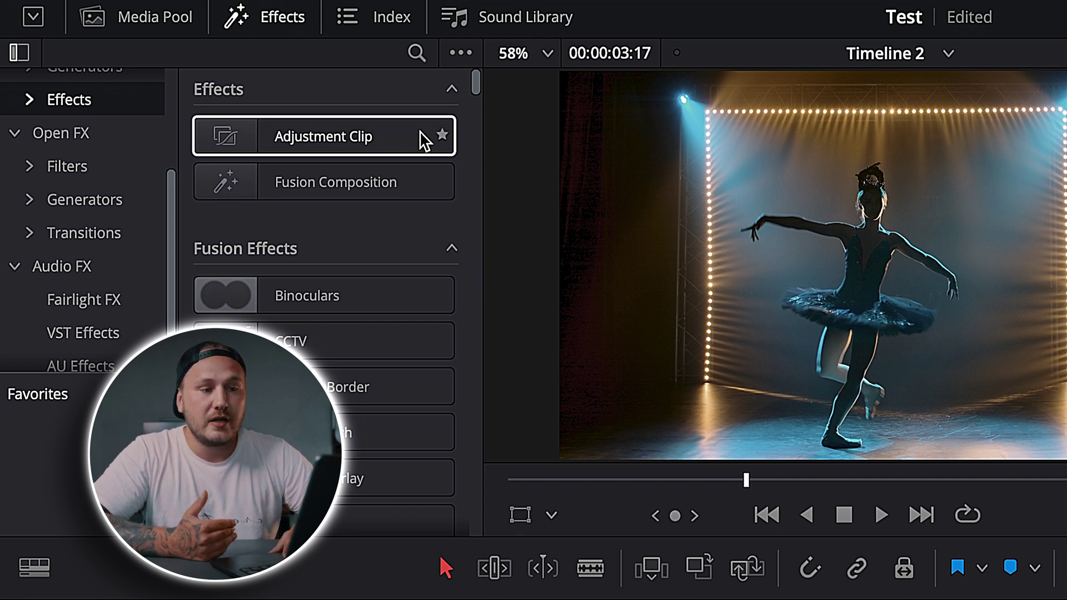
Step: Mark the Adjustment Clip effect as a favorite and place it on the track above the two video clips
{"action": "left_click", "coordinate": [443, 137]}
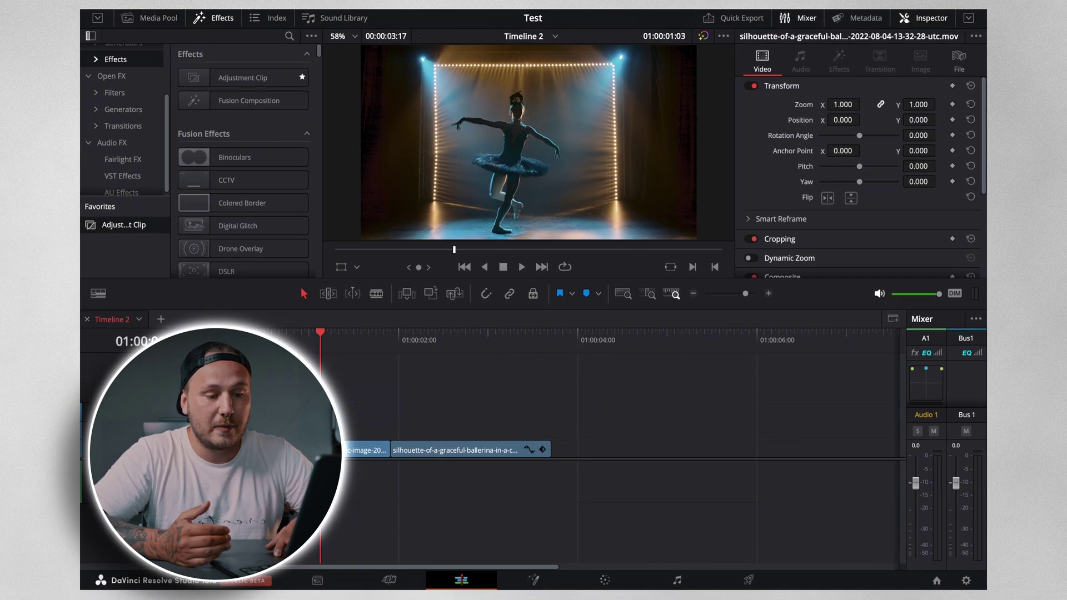
{"action": "left_click", "coordinate": [238, 78]}
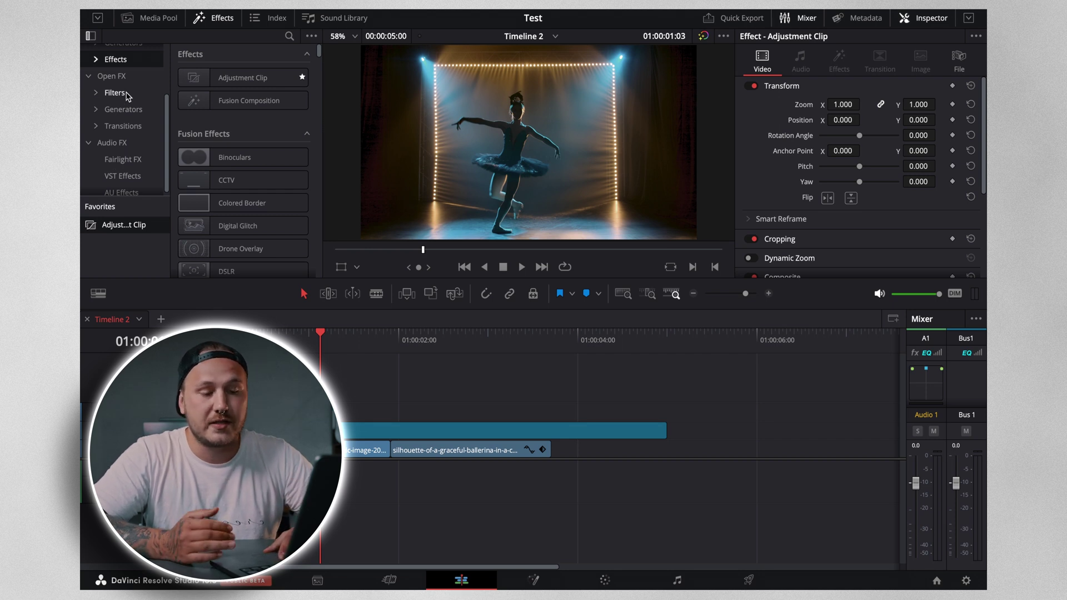
Step: Trim the adjustment clip so it ends one second after the start of the timeline, and save the project
{"action": "key", "text": "Home"}
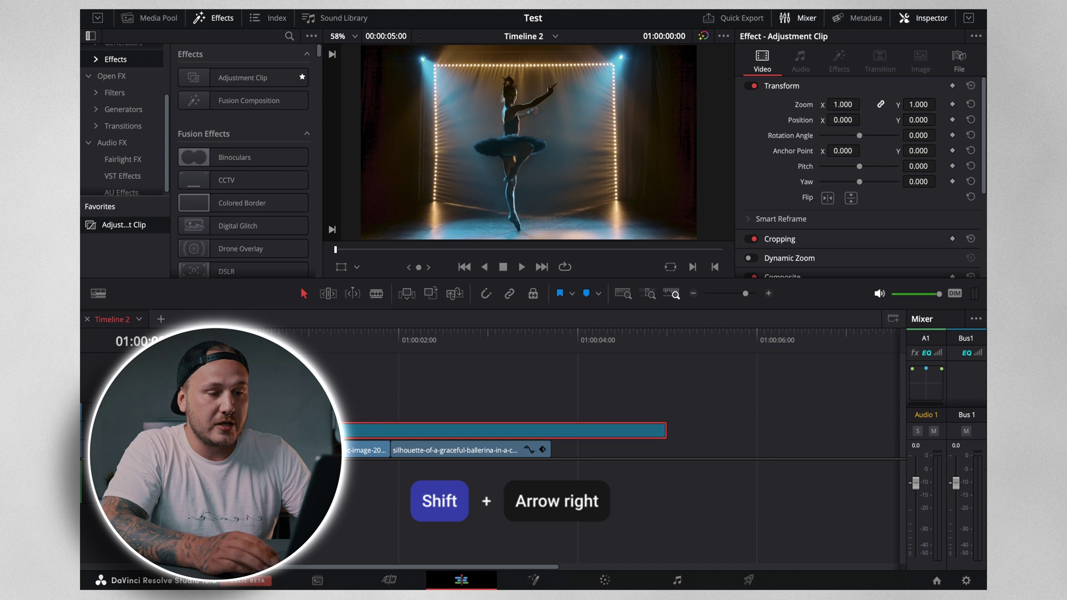
{"action": "key", "text": "shift+Right"}
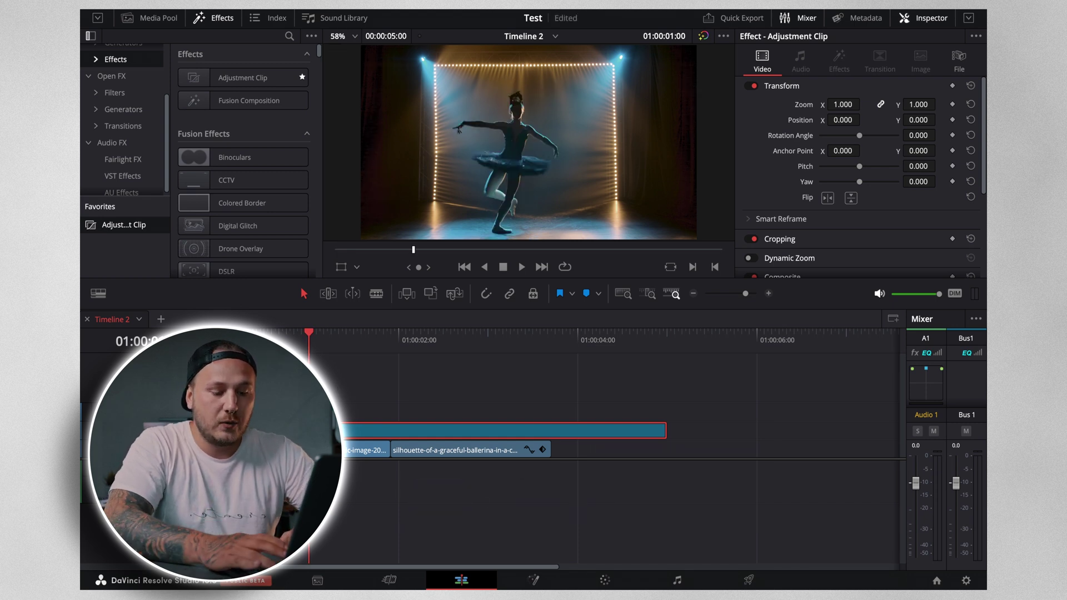
{"action": "left_click_drag", "start_coordinate": [665, 431], "coordinate": [393, 431]}
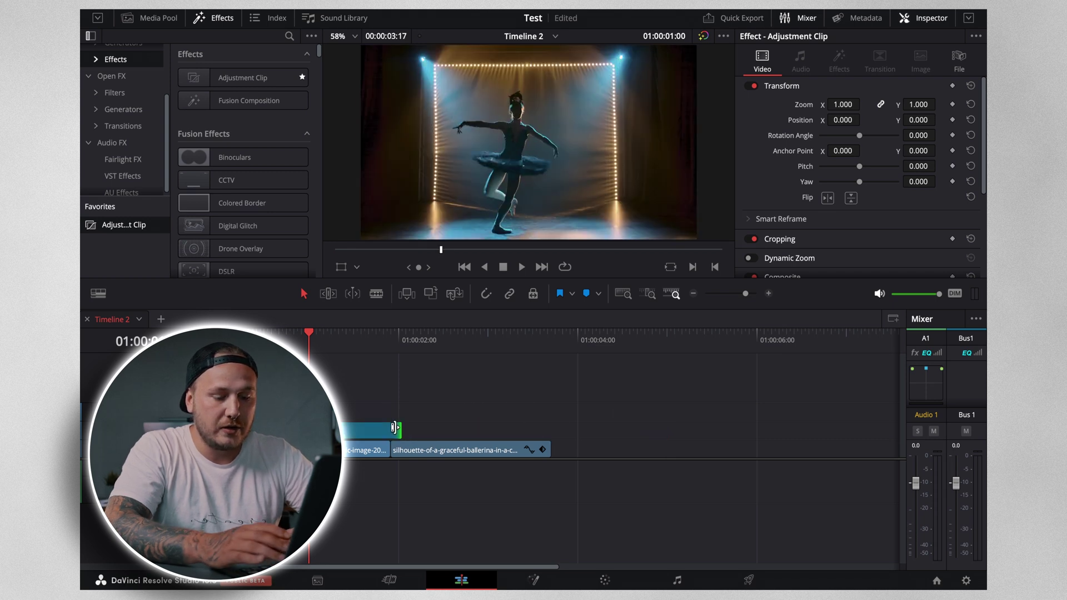
{"action": "left_click", "coordinate": [373, 430]}
{"action": "key", "text": "Delete"}
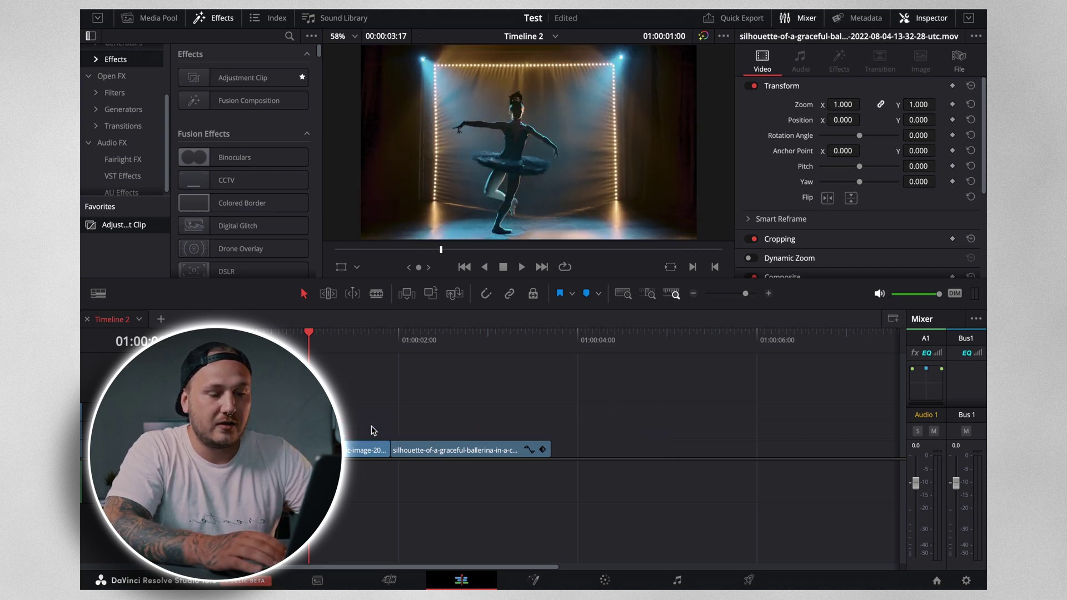
{"action": "key", "text": "ctrl+s"}
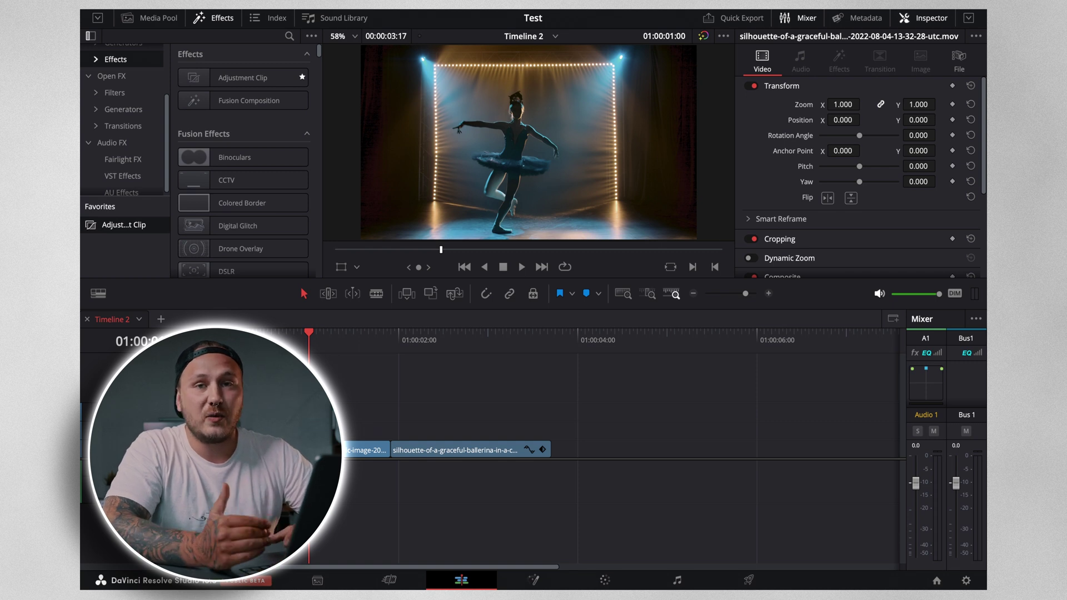
Step: Center the adjustment clip over the cut between the two video clips, put the playhead on the cut, and save
{"action": "key", "text": "ctrl+z"}
{"action": "left_click_drag", "start_coordinate": [328, 439], "coordinate": [379, 438]}
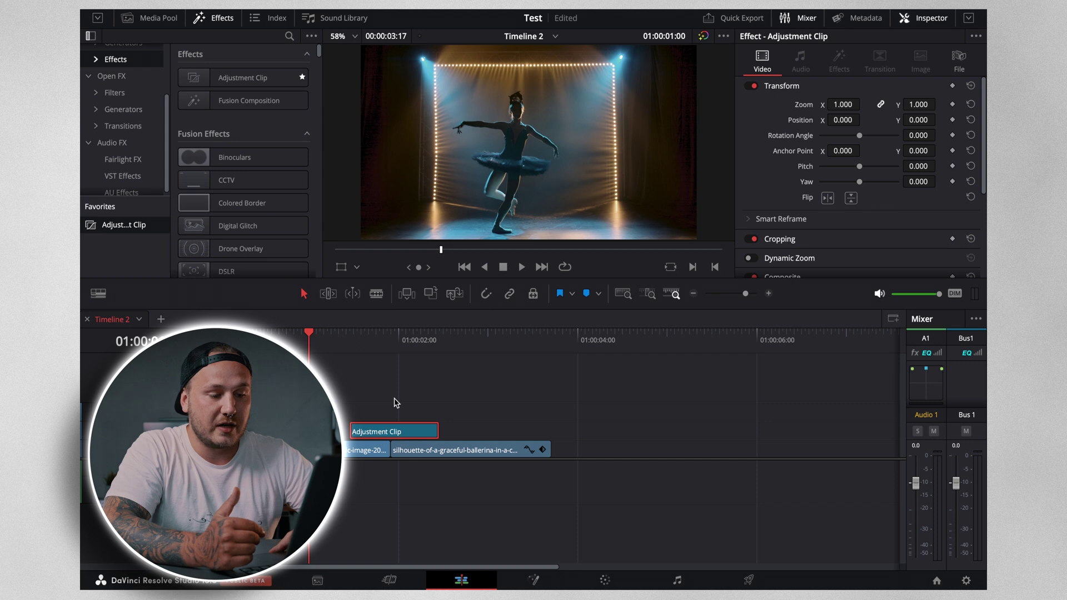
{"action": "left_click", "coordinate": [392, 349]}
{"action": "key", "text": "ctrl+s"}
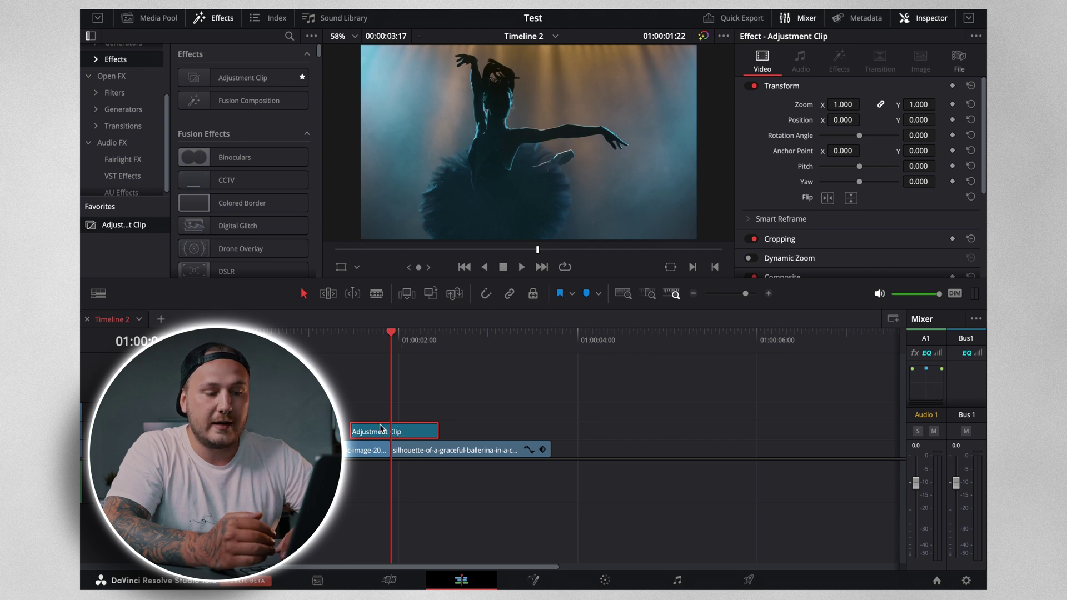
Step: Open the adjustment clip in Fusion and add a Transform node between MediaIn1 and MediaOut1
{"action": "left_click", "coordinate": [532, 580]}
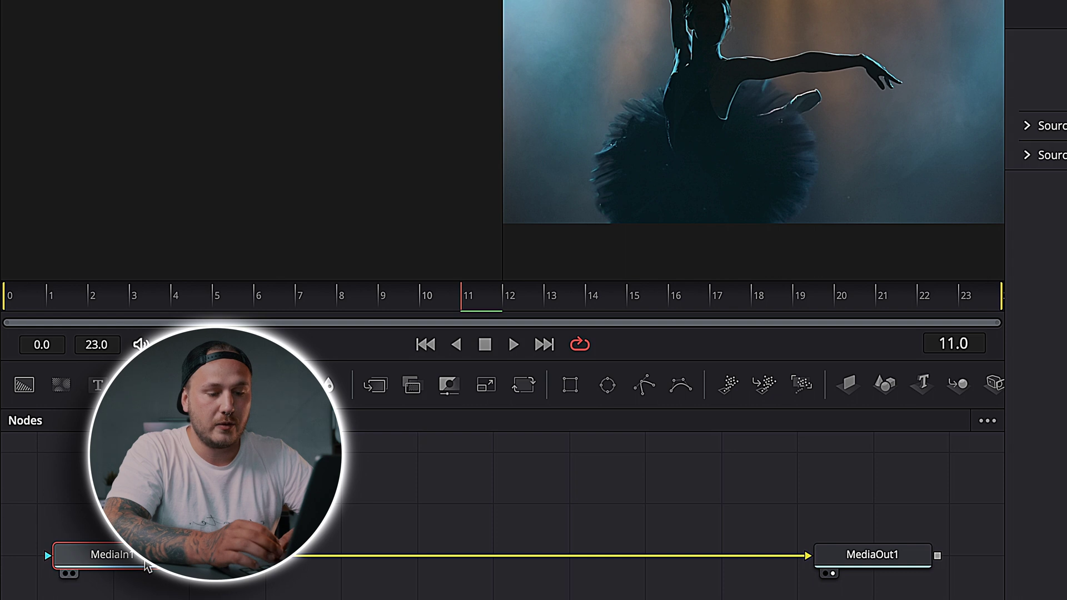
{"action": "key", "text": "shift+space"}
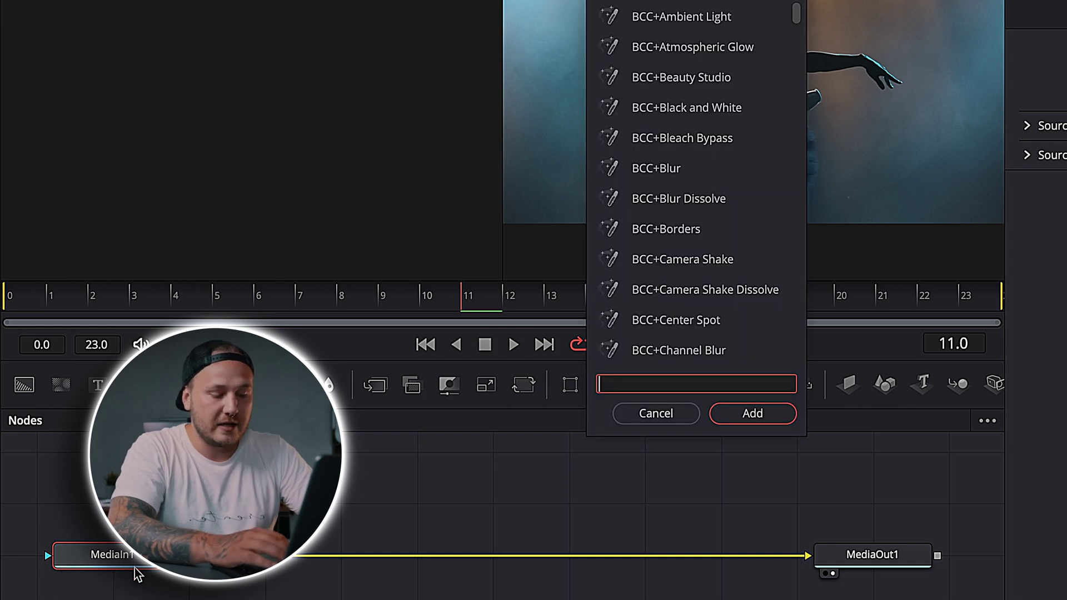
{"action": "type", "text": "xf"}
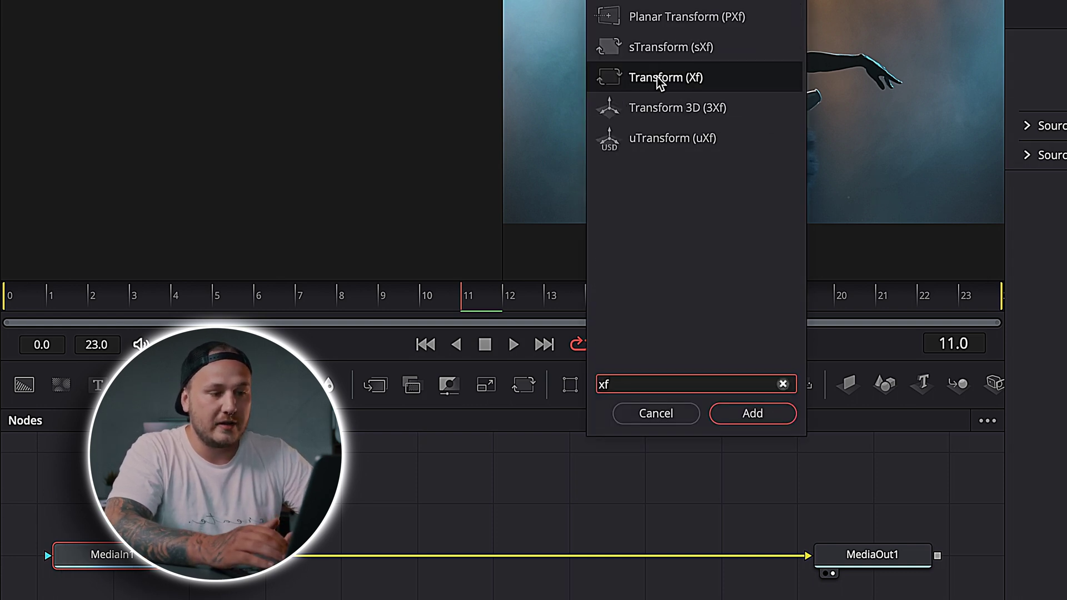
{"action": "left_click", "coordinate": [756, 414]}
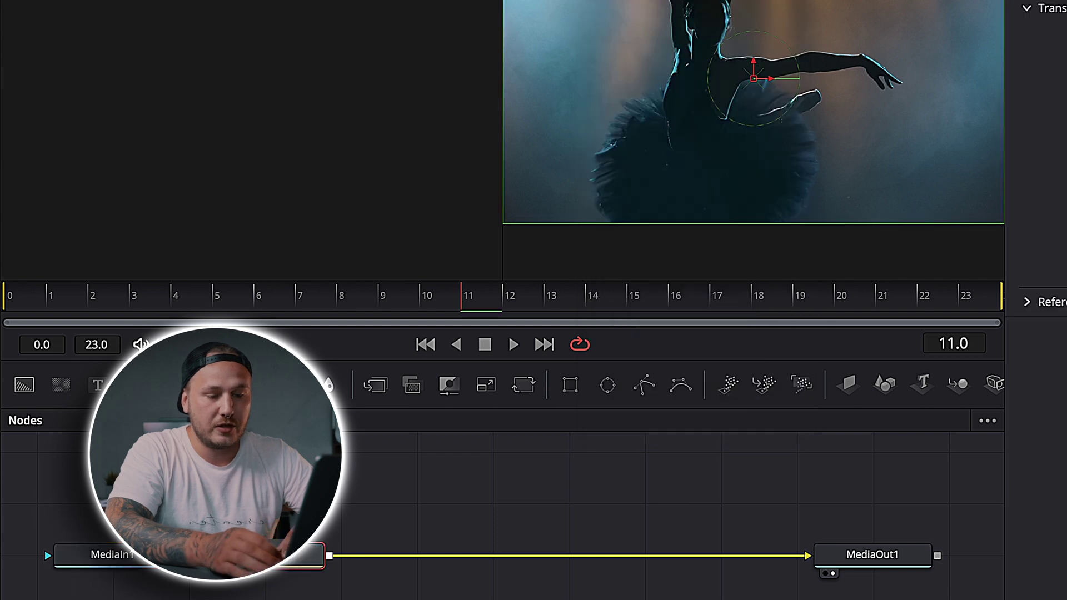
{"action": "left_click", "coordinate": [402, 562]}
{"action": "mouse_move", "coordinate": [402, 561]}
{"action": "left_mouse_down"}
{"action": "mouse_move", "coordinate": [423, 494]}
{"action": "mouse_move", "coordinate": [413, 492]}
{"action": "mouse_move", "coordinate": [419, 591]}
{"action": "mouse_move", "coordinate": [411, 543]}
{"action": "left_mouse_up"}
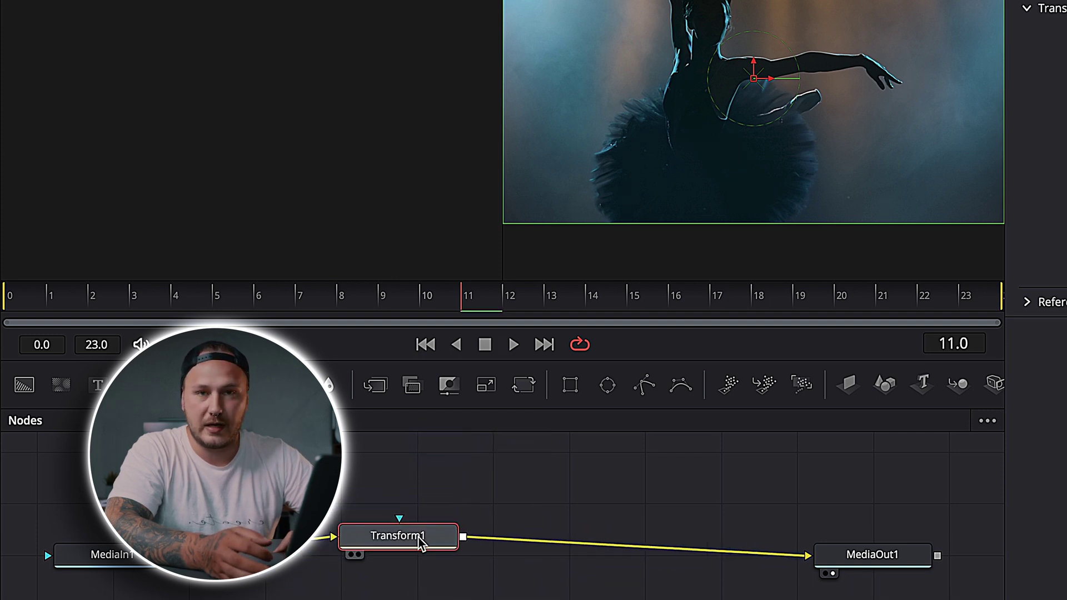
Step: Add a Size keyframe to Transform1 at frame 0 and switch to a single viewer
{"action": "key", "text": "Home"}
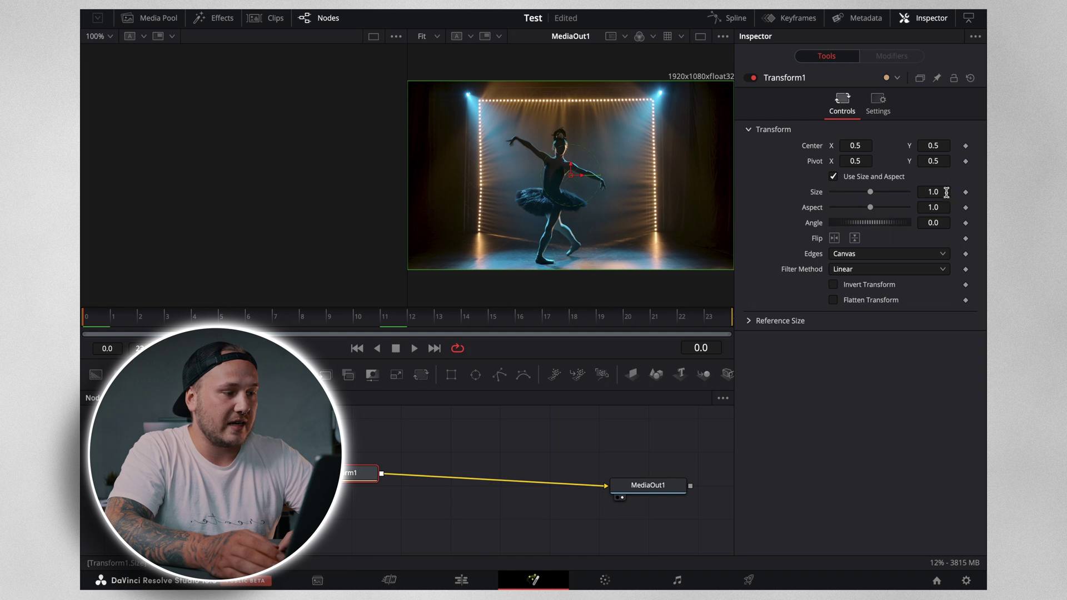
{"action": "left_click", "coordinate": [966, 193]}
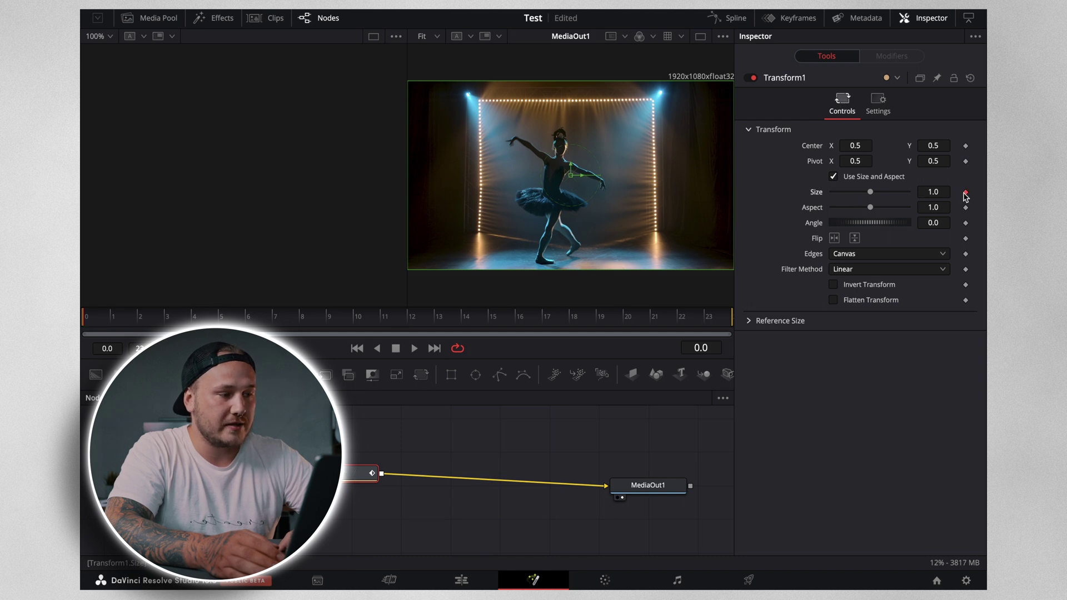
{"action": "left_click", "coordinate": [701, 36]}
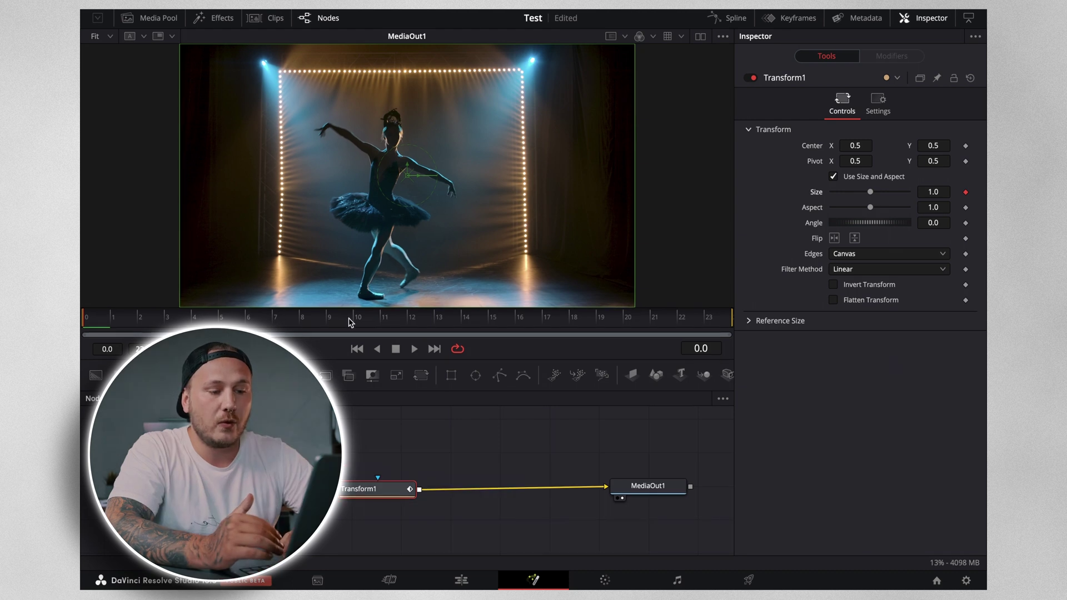
Step: Find the last frame before the cut and add a Size keyframe to Transform1 at frame 11
{"action": "left_click", "coordinate": [354, 321]}
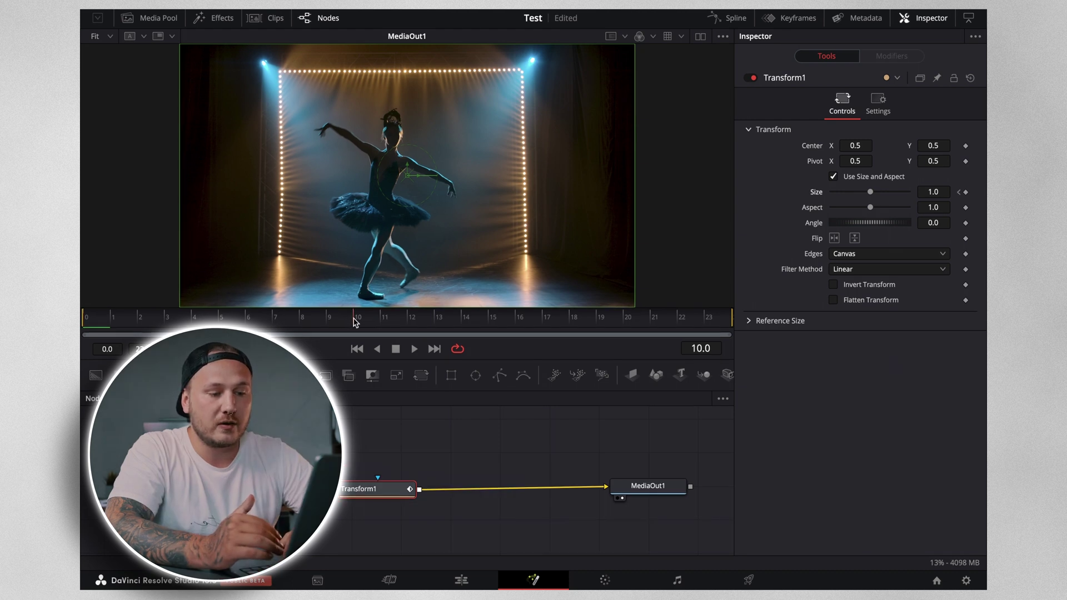
{"action": "left_click", "coordinate": [382, 322]}
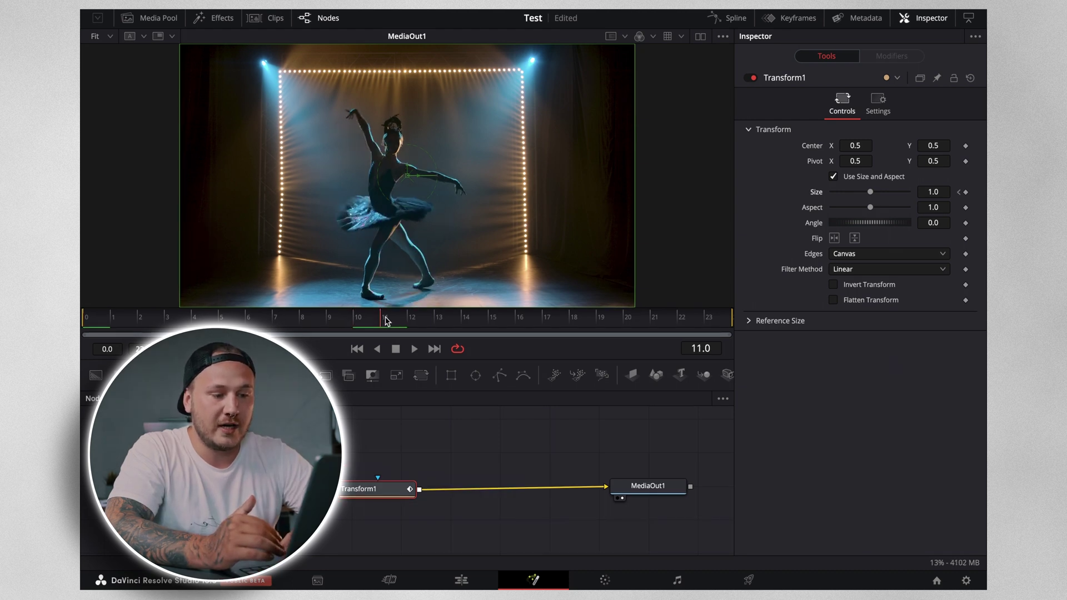
{"action": "left_click", "coordinate": [409, 321]}
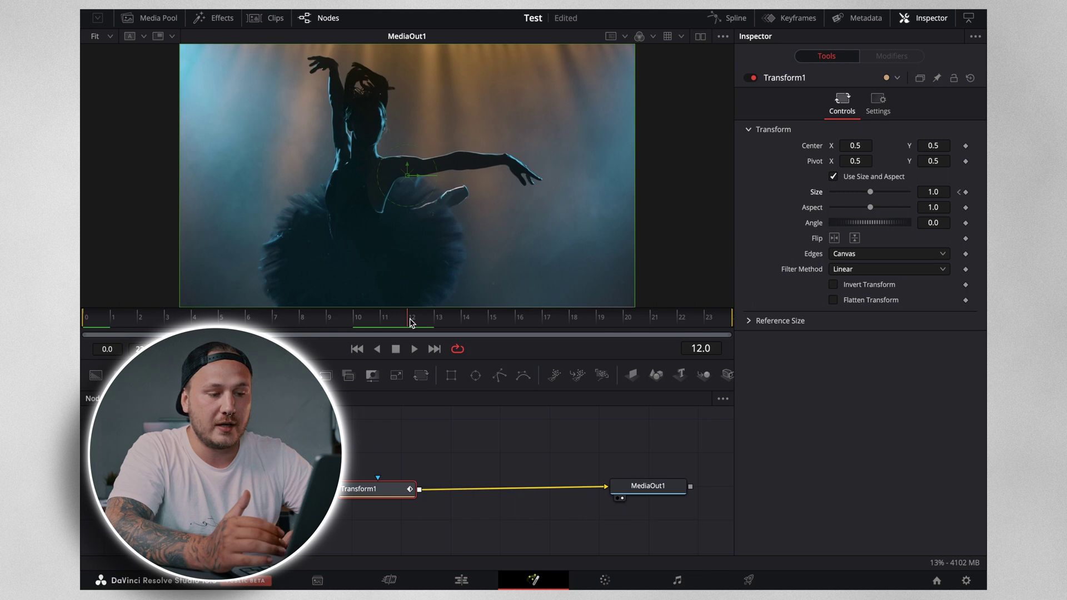
{"action": "left_click", "coordinate": [383, 320]}
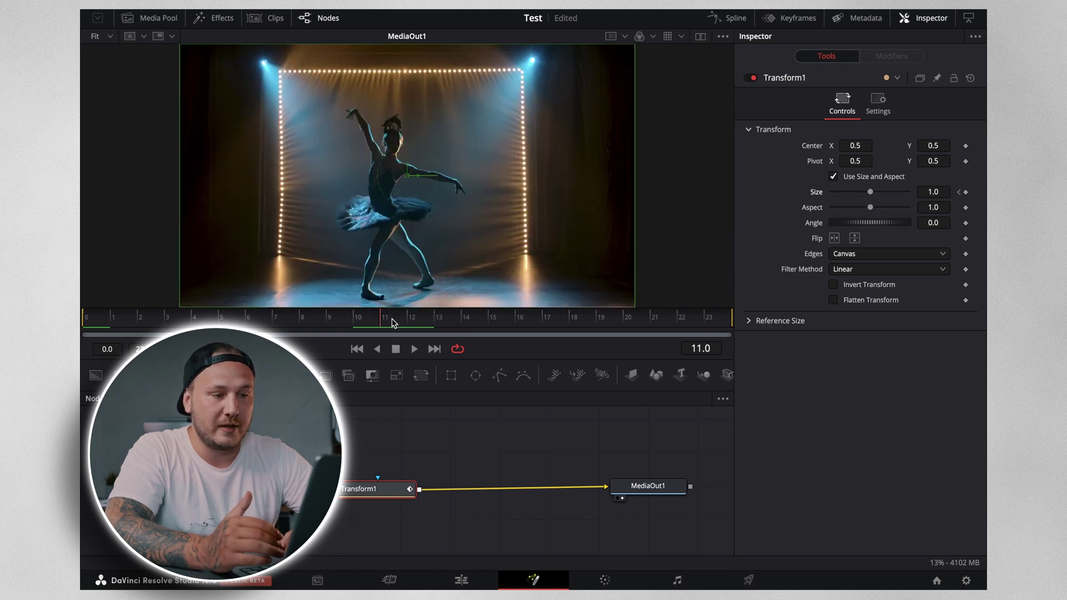
{"action": "left_click", "coordinate": [966, 191]}
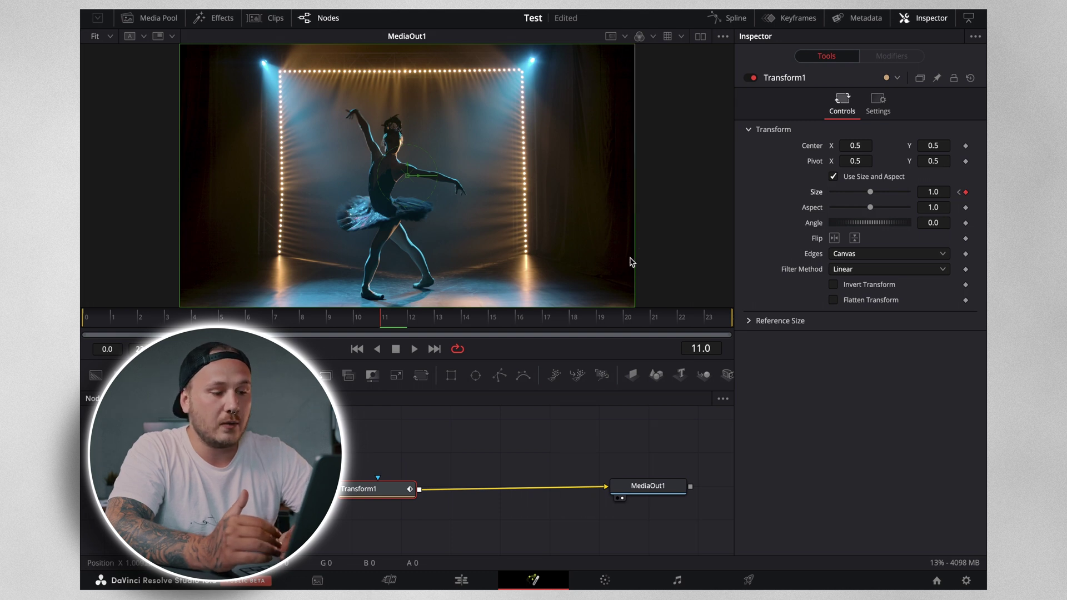
Step: Add Size keyframes to Transform1 at frame 12, just after the cut, and at the last frame, 23
{"action": "left_click", "coordinate": [409, 321]}
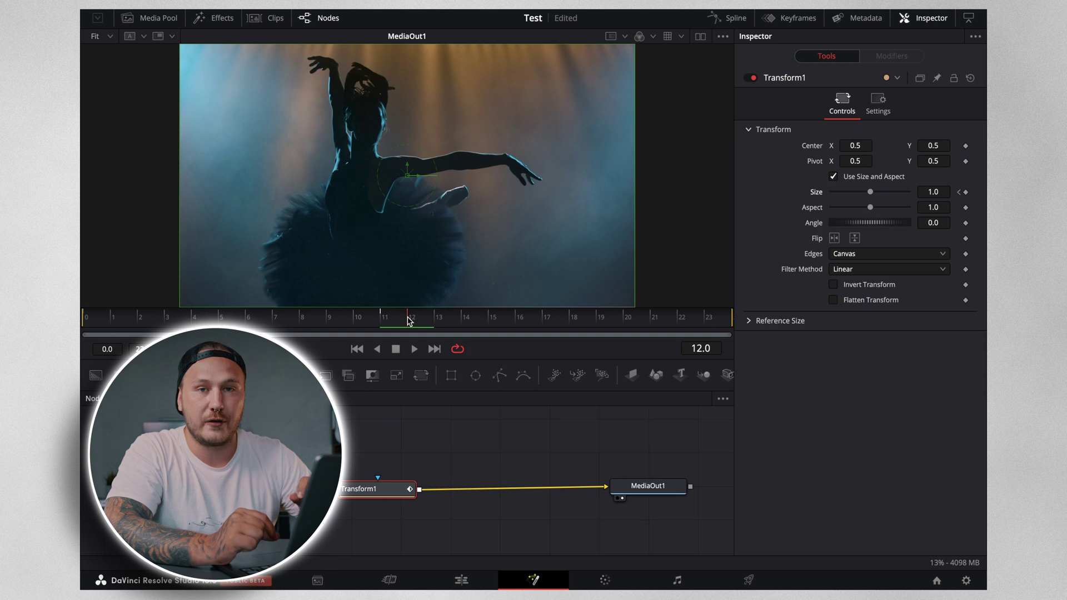
{"action": "left_click", "coordinate": [966, 193]}
{"action": "left_click", "coordinate": [707, 321]}
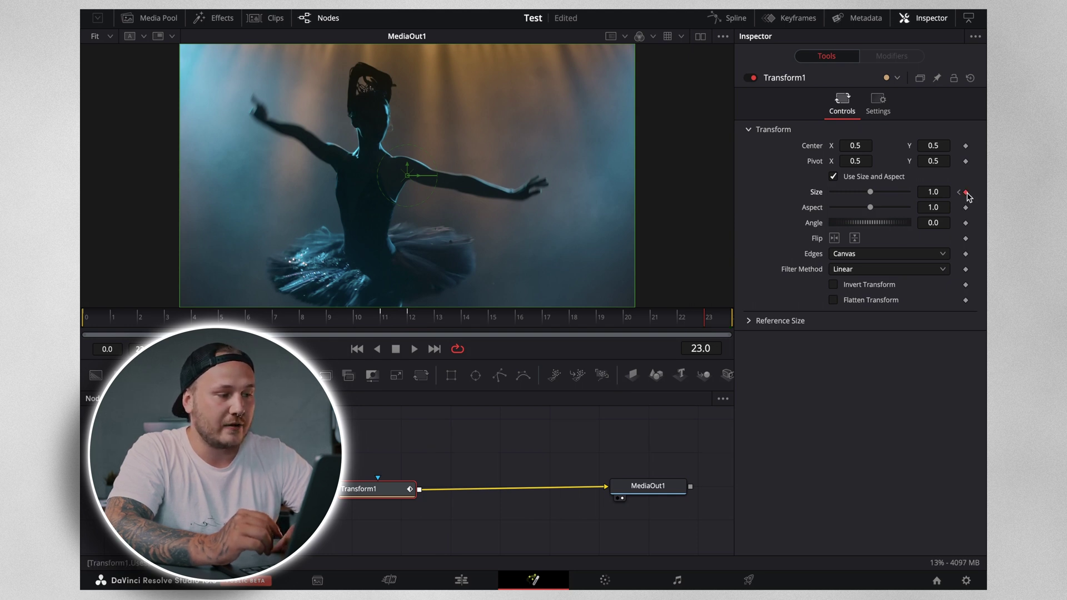
Step: Set the Transform1 Size to 1.57 at the frame 11 keyframe and to 0.75 at the frame 12 keyframe
{"action": "left_click", "coordinate": [86, 321]}
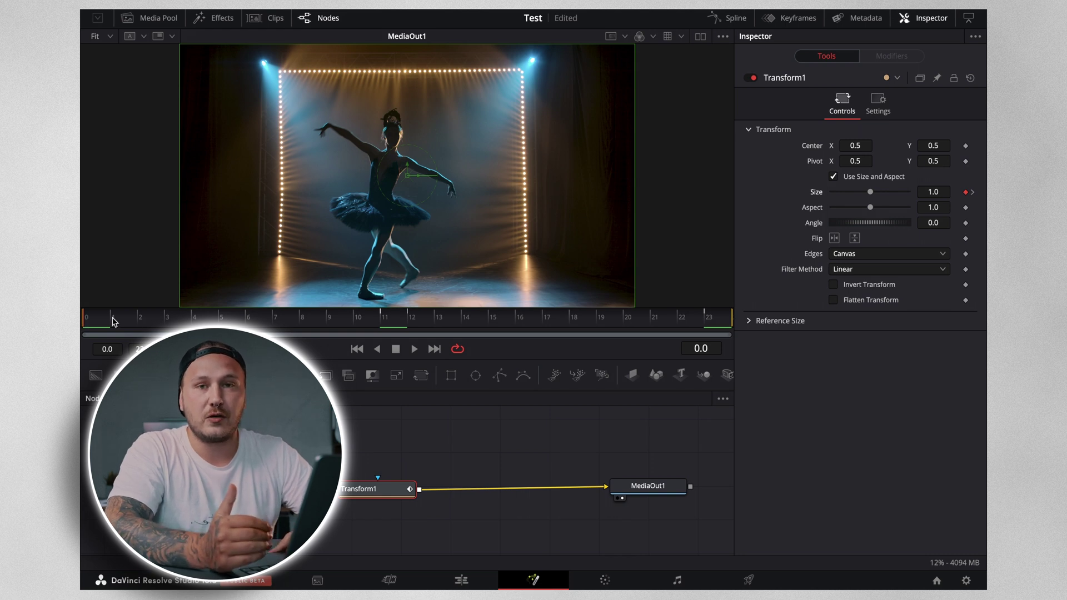
{"action": "left_click", "coordinate": [381, 321]}
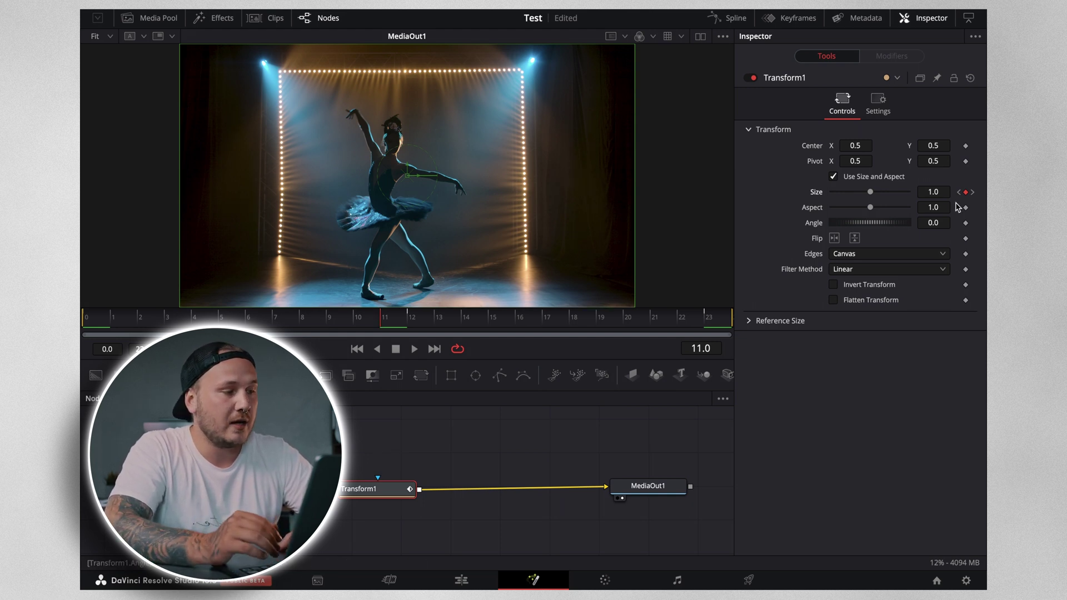
{"action": "left_click_drag", "start_coordinate": [871, 193], "coordinate": [877, 195]}
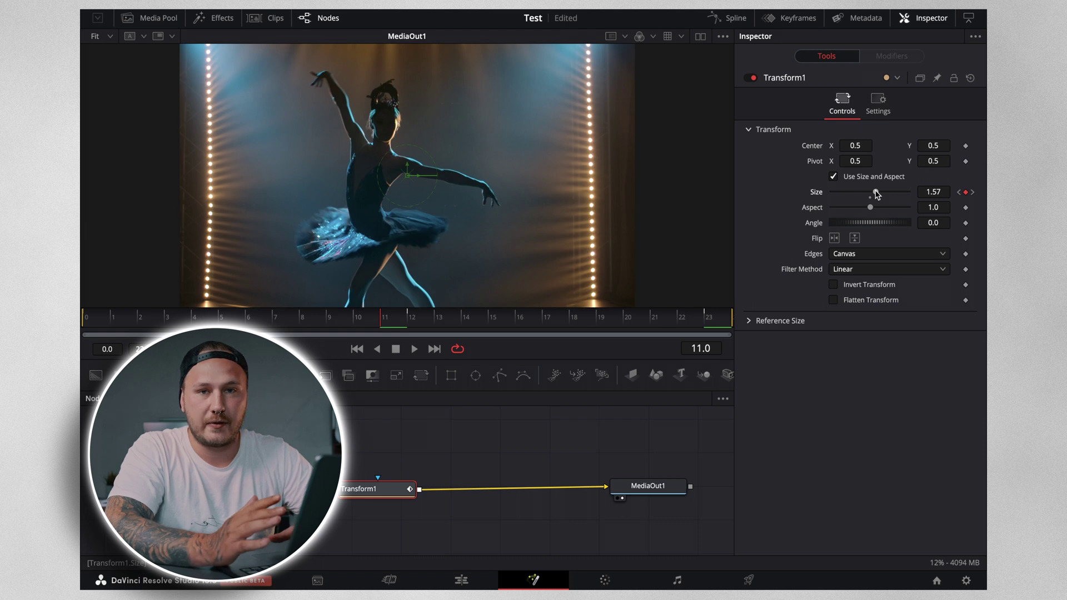
{"action": "left_click", "coordinate": [409, 316]}
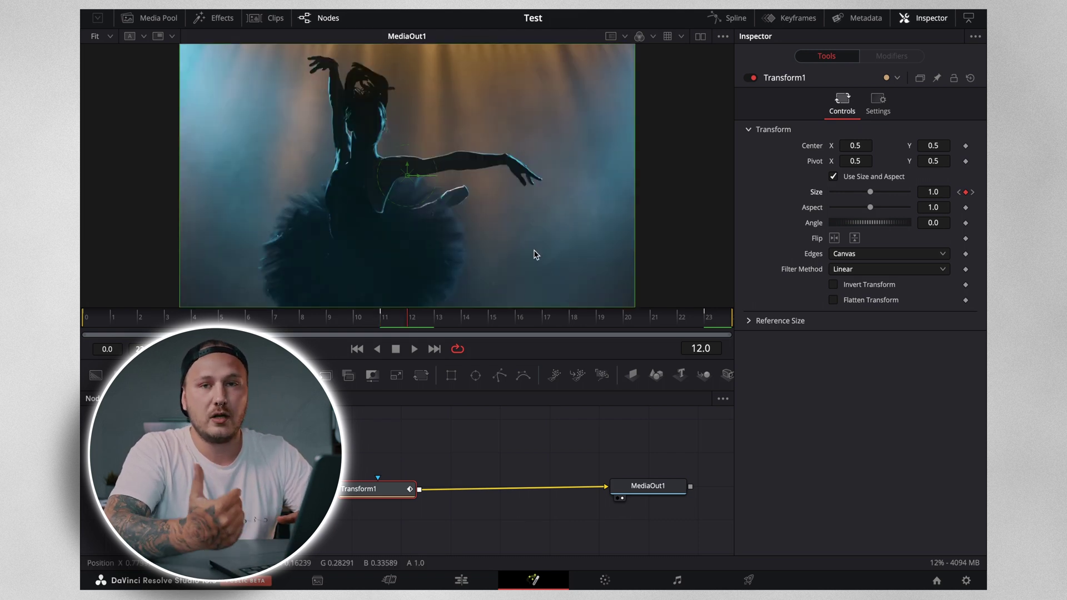
{"action": "left_click_drag", "start_coordinate": [870, 191], "coordinate": [861, 194]}
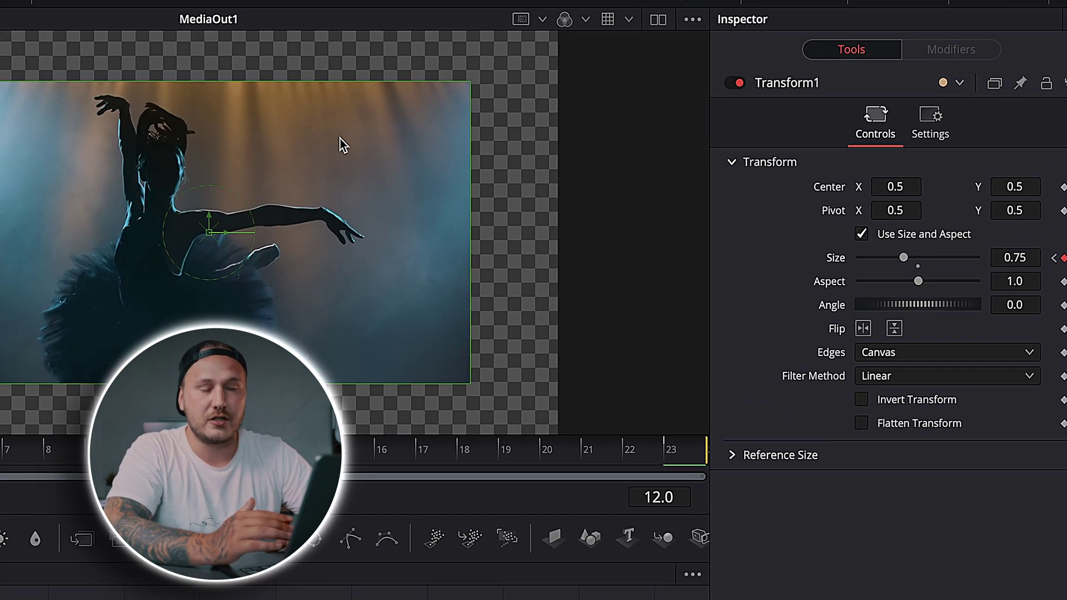
Step: Set the Edges mode of Transform1 to Duplicate to fill the empty borders around the image
{"action": "left_click", "coordinate": [848, 289]}
{"action": "left_click", "coordinate": [796, 289]}
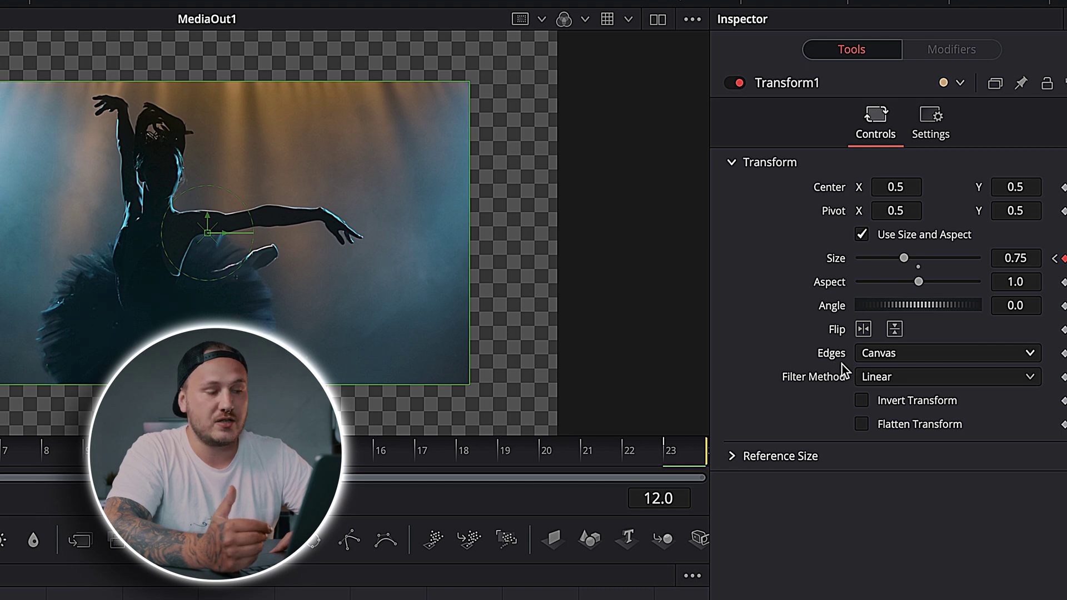
{"action": "left_click", "coordinate": [891, 356]}
{"action": "left_click", "coordinate": [884, 423]}
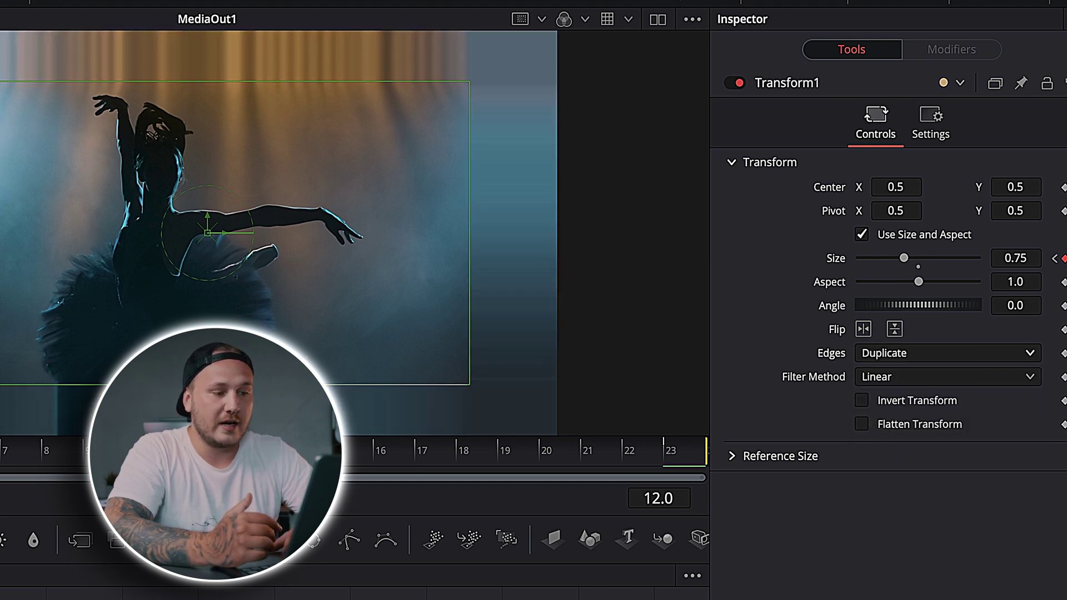
Step: Check the last frame and play the zoom transition from the beginning
{"action": "left_click", "coordinate": [666, 451]}
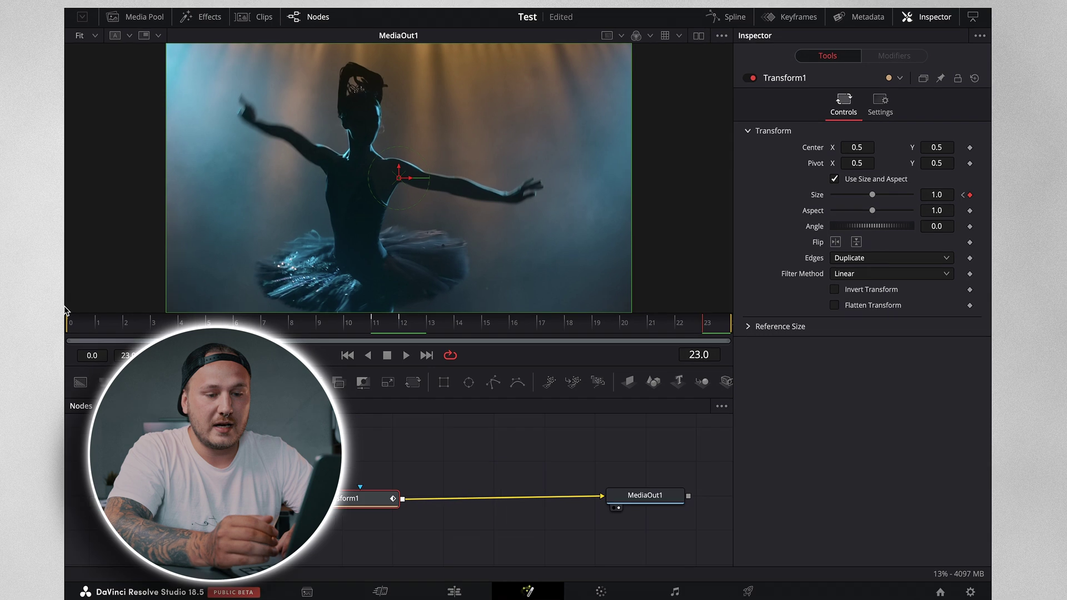
{"action": "left_click", "coordinate": [84, 318]}
{"action": "key", "text": "space"}
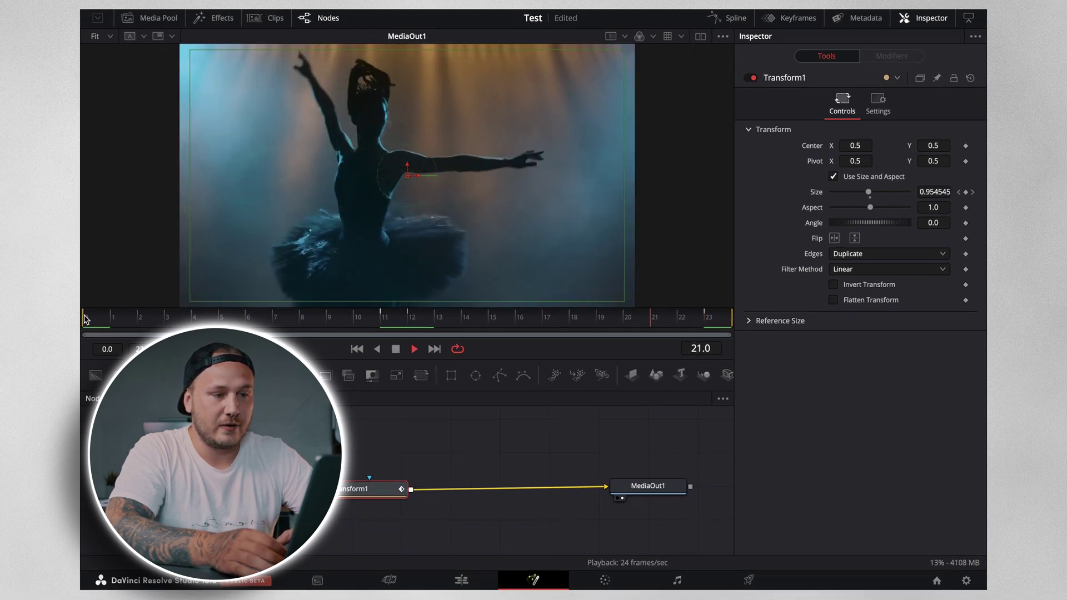
{"action": "key", "text": "space"}
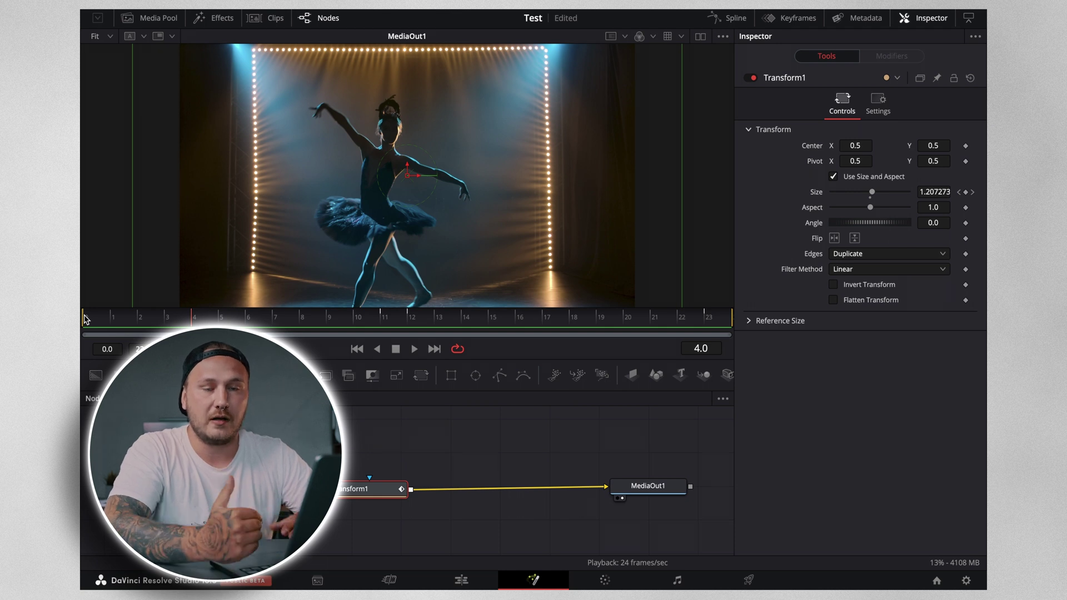
Step: Show the Transform1 Size curve in a widened Spline editor and fit it to the view
{"action": "left_click", "coordinate": [726, 16]}
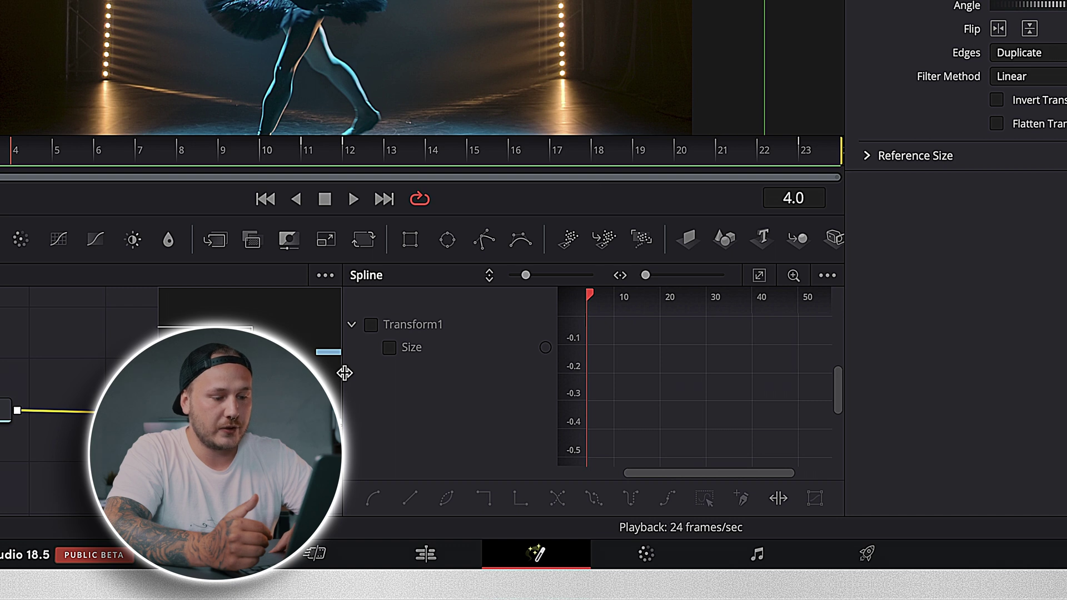
{"action": "left_click_drag", "start_coordinate": [339, 366], "coordinate": [62, 362]}
{"action": "left_click", "coordinate": [91, 326]}
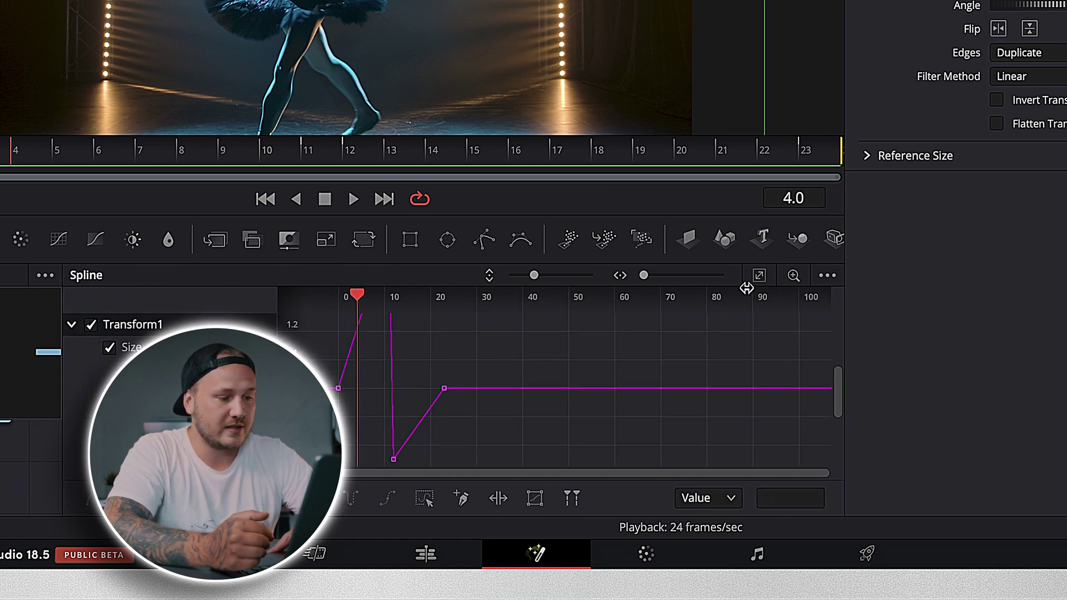
{"action": "left_click", "coordinate": [759, 275]}
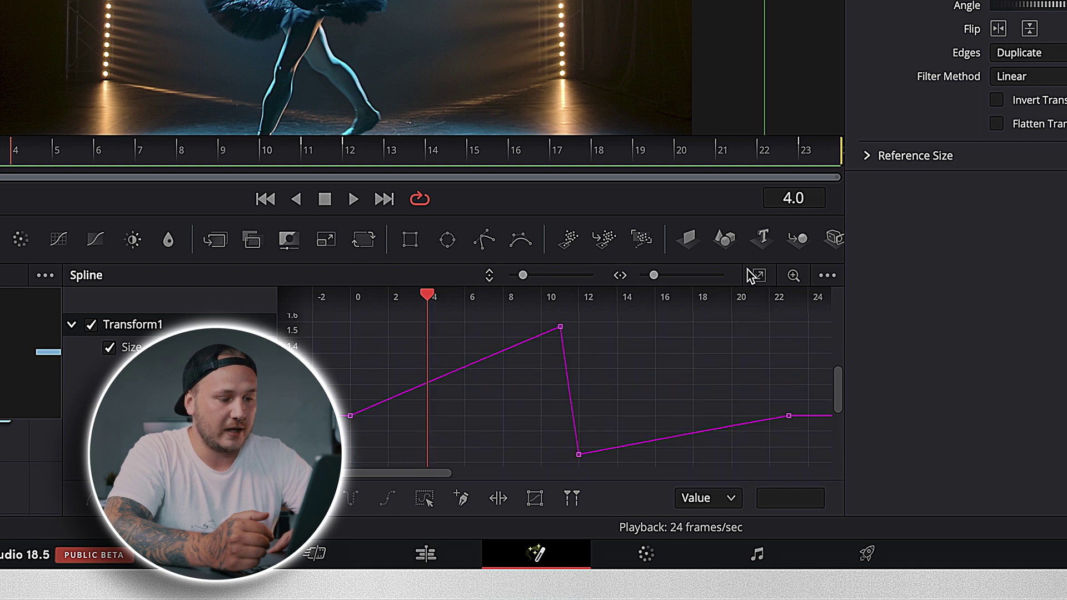
Step: Smooth all Size keyframes and angle the handles at frames 11 and 12 nearly vertical so the zoom speeds up toward the cut
{"action": "left_click_drag", "start_coordinate": [346, 316], "coordinate": [808, 468]}
{"action": "key", "text": "s"}
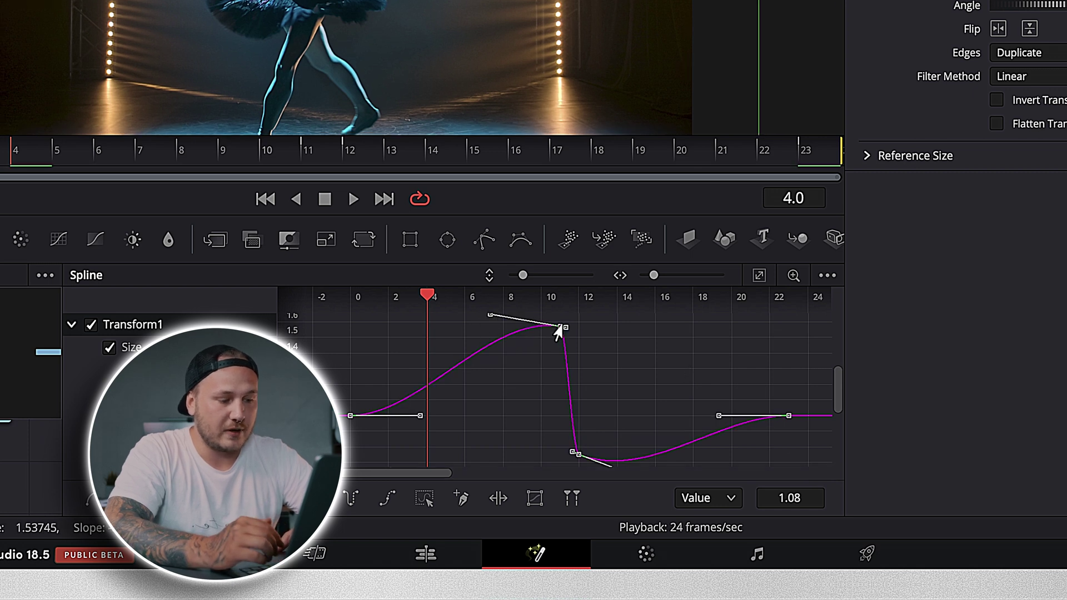
{"action": "left_click_drag", "start_coordinate": [484, 318], "coordinate": [550, 422]}
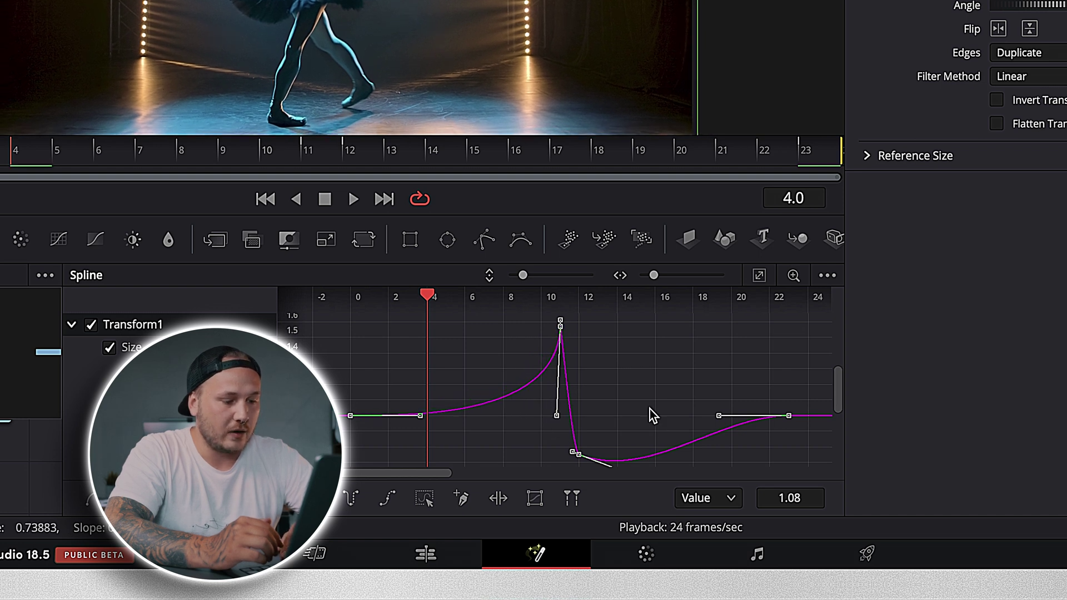
{"action": "left_click_drag", "start_coordinate": [643, 451], "coordinate": [589, 395]}
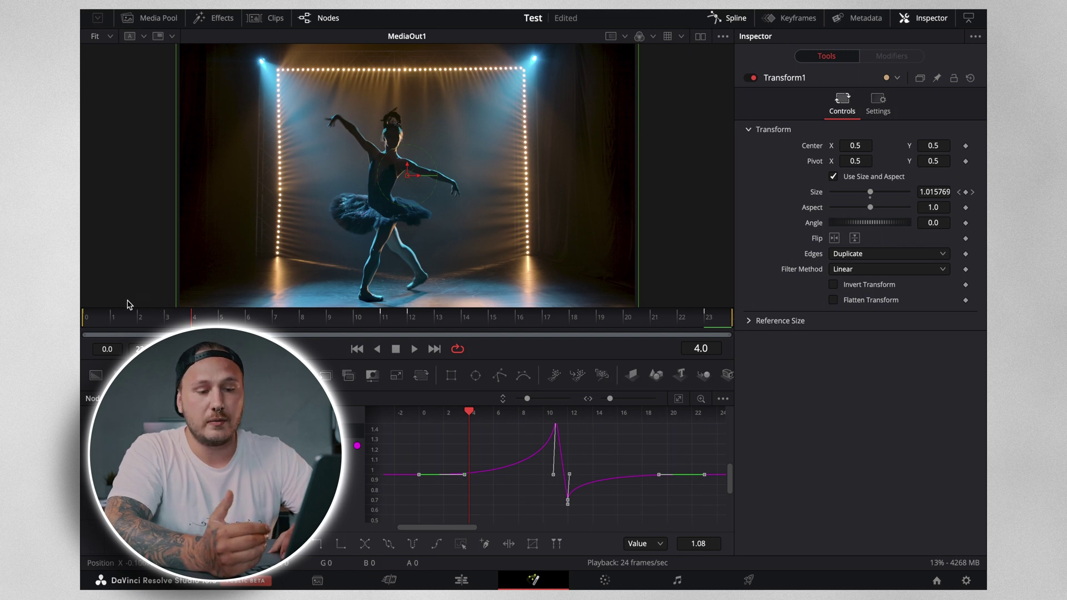
Step: Play the eased zoom transition from the first frame and return to frame 0
{"action": "left_click", "coordinate": [89, 315]}
{"action": "key", "text": "space"}
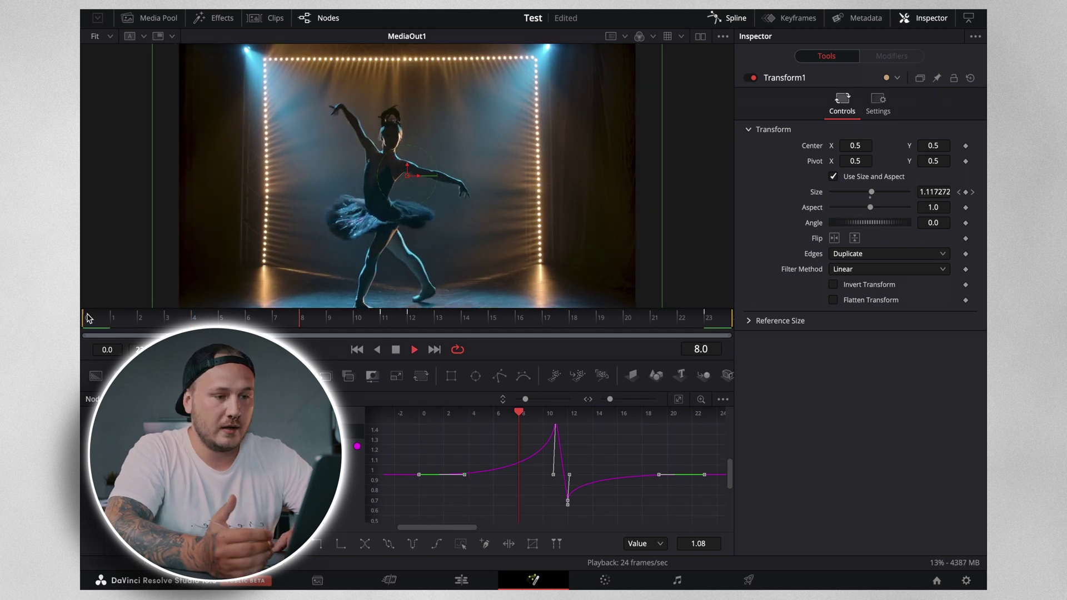
{"action": "key", "text": "space"}
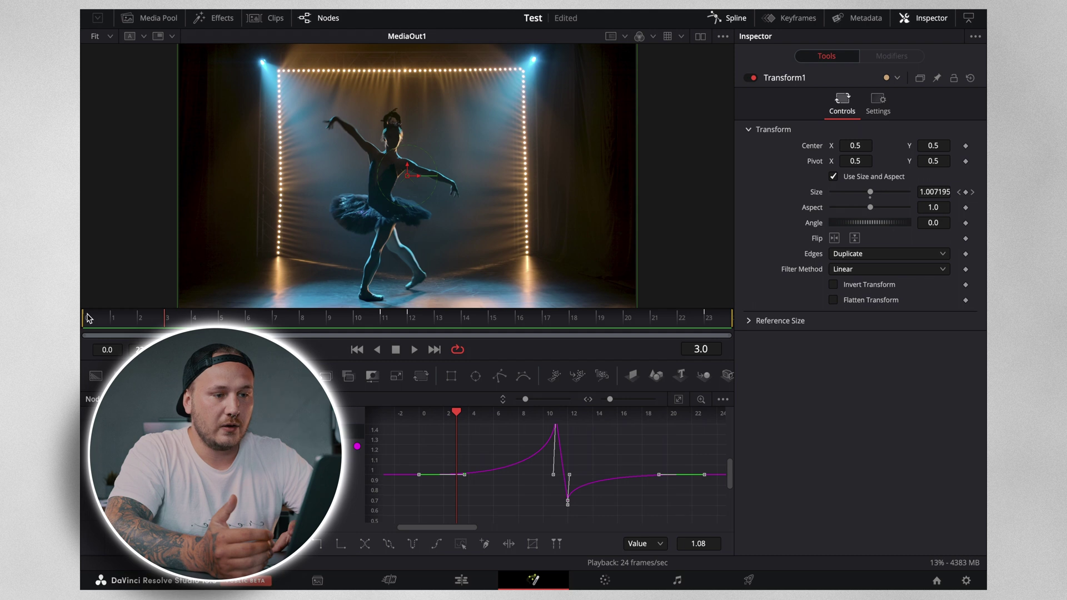
{"action": "left_click", "coordinate": [89, 318]}
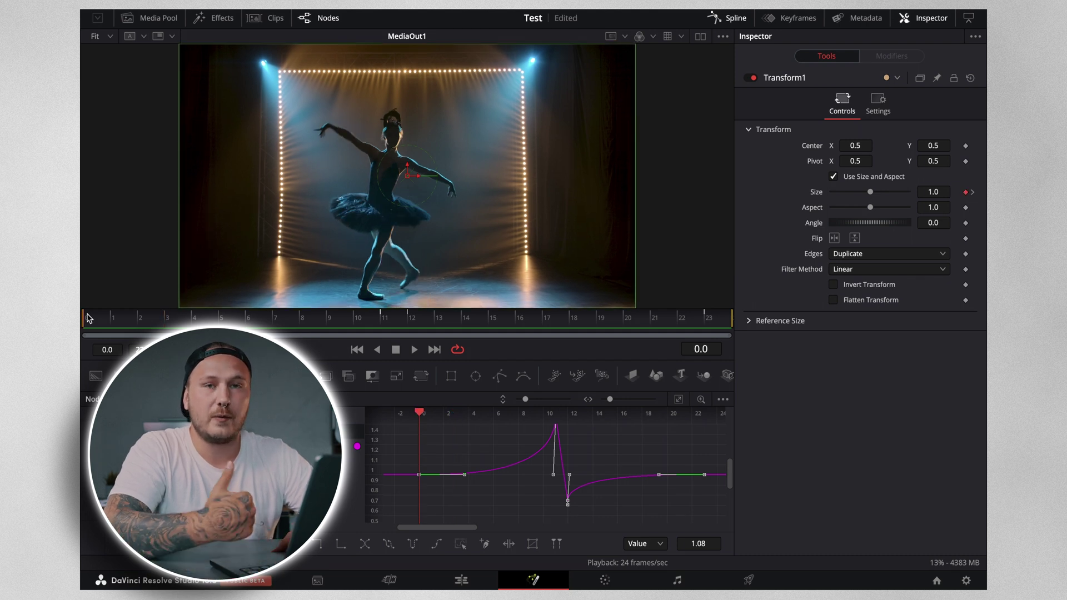
Step: Hide the Spline editor and enable Motion Blur on Transform1 with Quality 9
{"action": "left_click", "coordinate": [723, 17]}
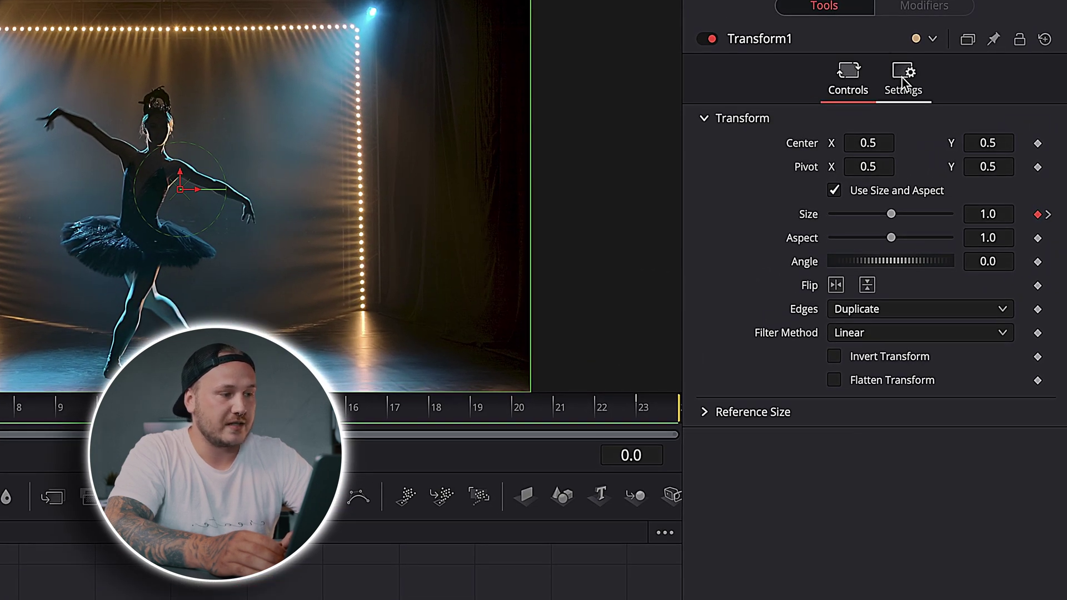
{"action": "left_click", "coordinate": [898, 86]}
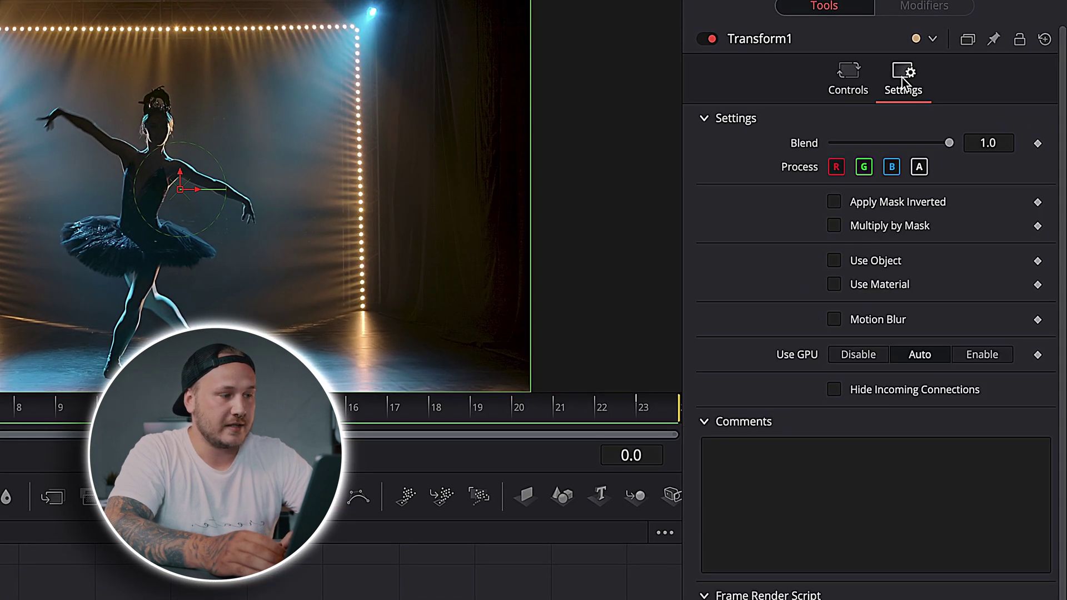
{"action": "left_click", "coordinate": [835, 320]}
{"action": "left_click_drag", "start_coordinate": [856, 339], "coordinate": [937, 338]}
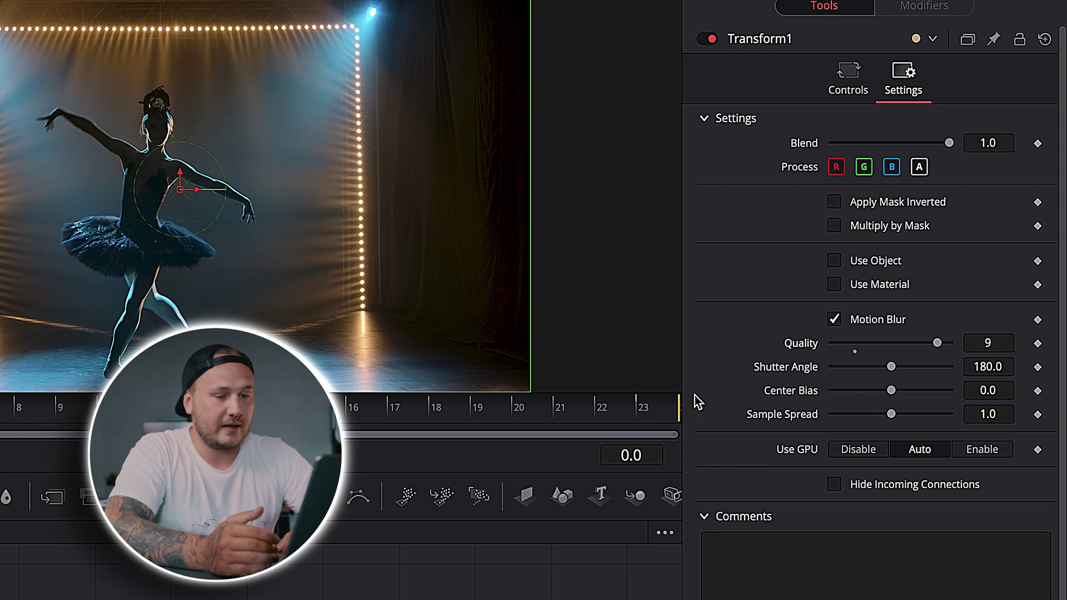
Step: Play the motion-blurred transition and set the Shutter Angle of Transform1 to 220
{"action": "key", "text": "space"}
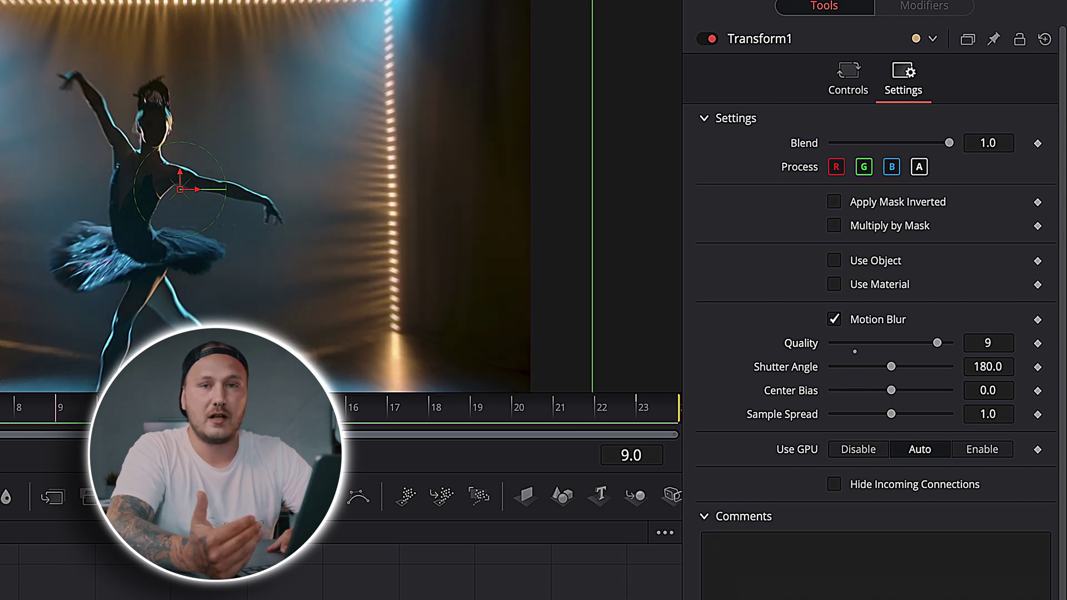
{"action": "left_click", "coordinate": [984, 364]}
{"action": "type", "text": "220"}
{"action": "key", "text": "Tab"}
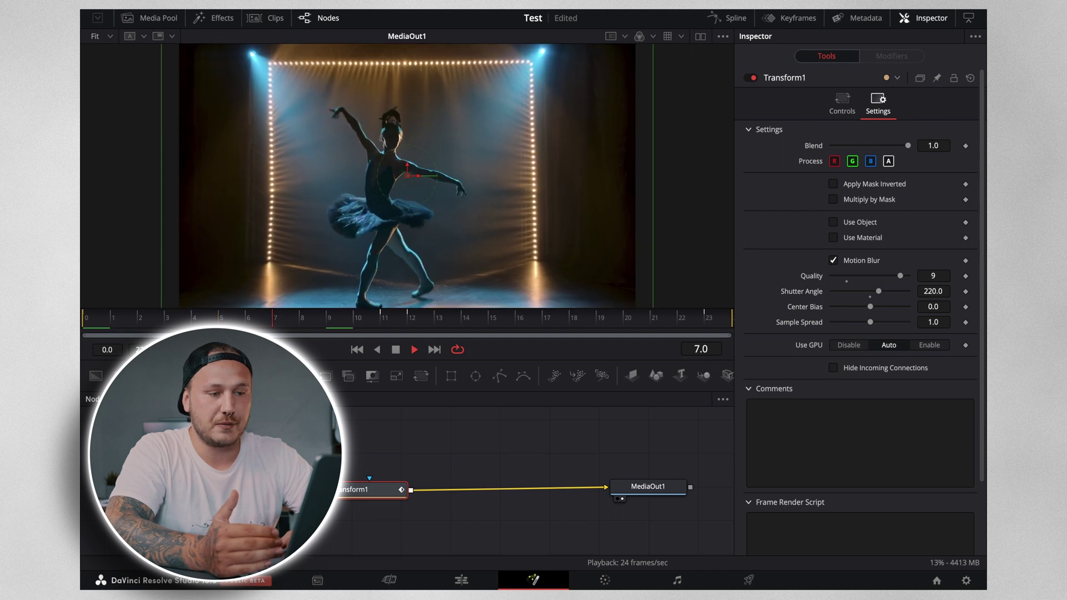
Step: Make room after the Transform1 node and add a Lens Distortion node between it and MediaOut1
{"action": "left_click_drag", "start_coordinate": [378, 489], "coordinate": [332, 489]}
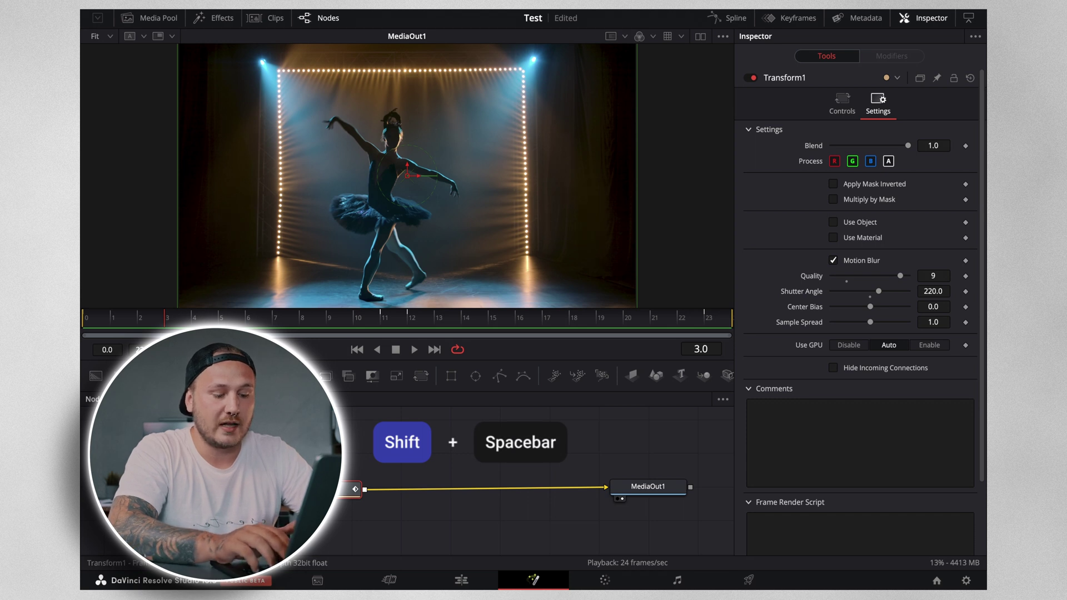
{"action": "key", "text": "shift+space"}
{"action": "type", "text": "lens"}
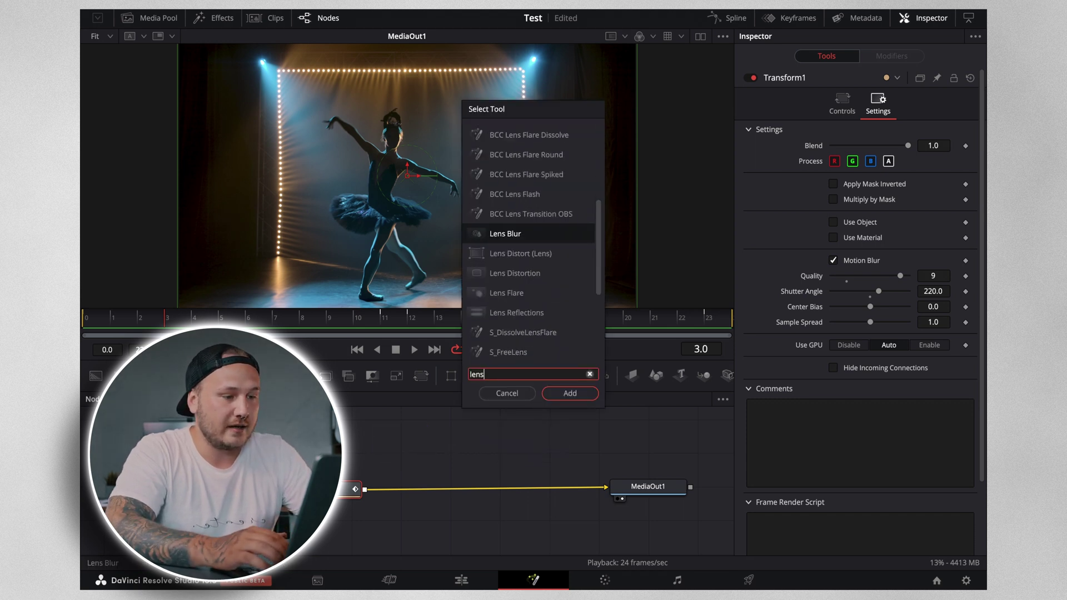
{"action": "key", "text": "Down"}
{"action": "key", "text": "Down"}
{"action": "key", "text": "Return"}
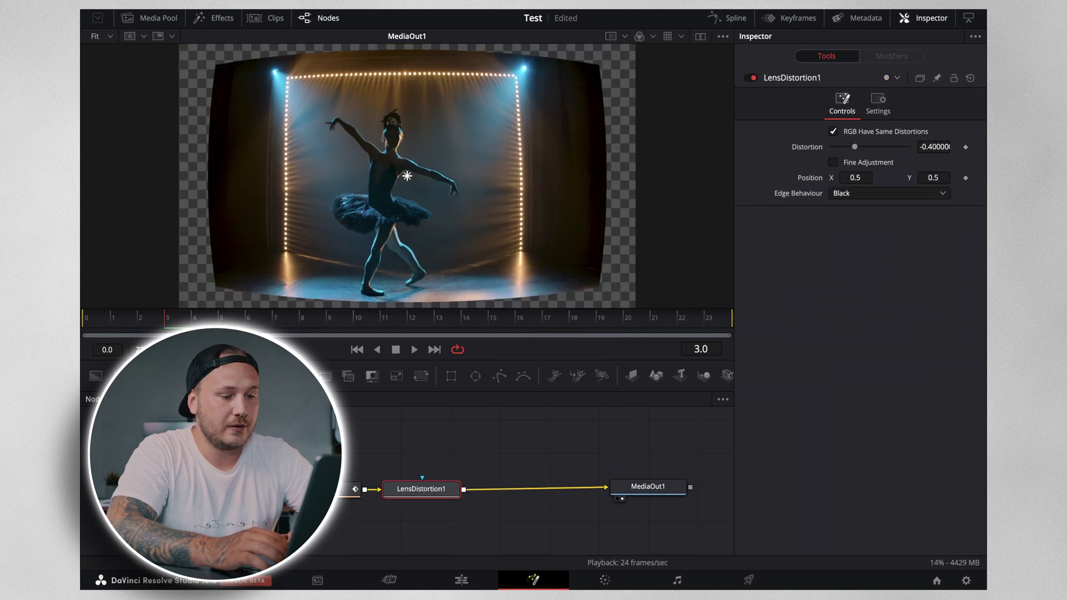
Step: Add a Distortion keyframe with value 0 to LensDistortion1 at frame 0
{"action": "left_click", "coordinate": [87, 322]}
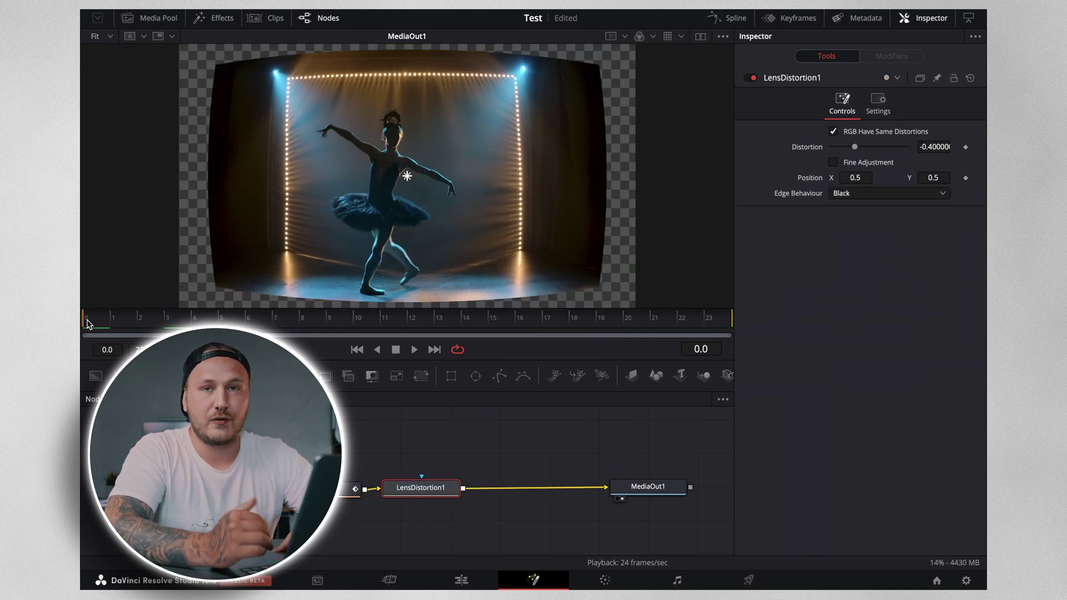
{"action": "left_click", "coordinate": [966, 147]}
{"action": "left_click", "coordinate": [938, 147]}
{"action": "type", "text": "0"}
{"action": "key", "text": "Tab"}
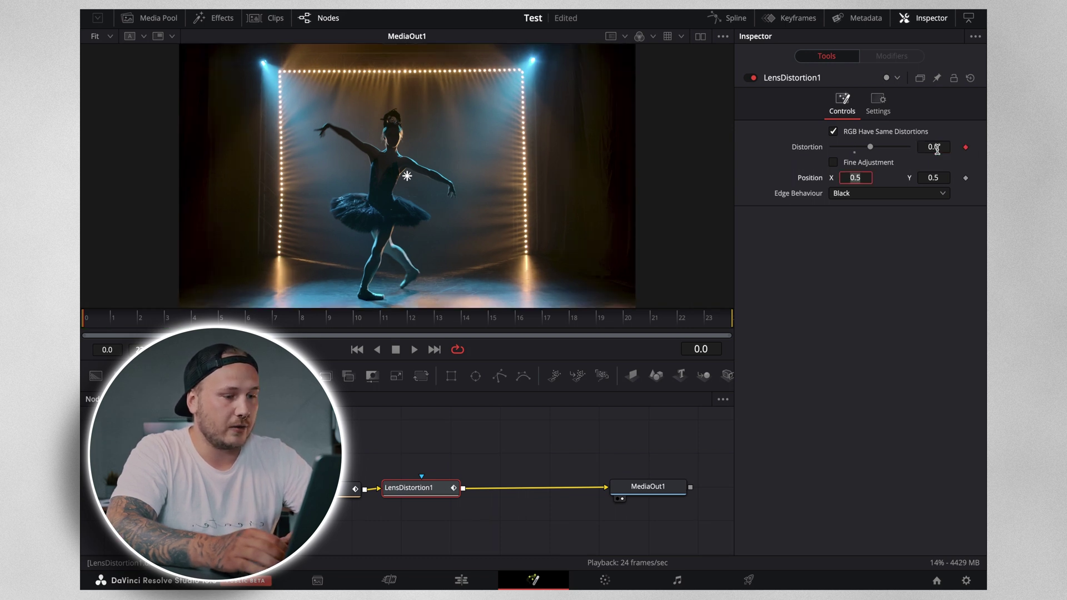
Step: Set the LensDistortion1 Distortion to 2.5 at frame 12, just after the cut
{"action": "left_click", "coordinate": [386, 319]}
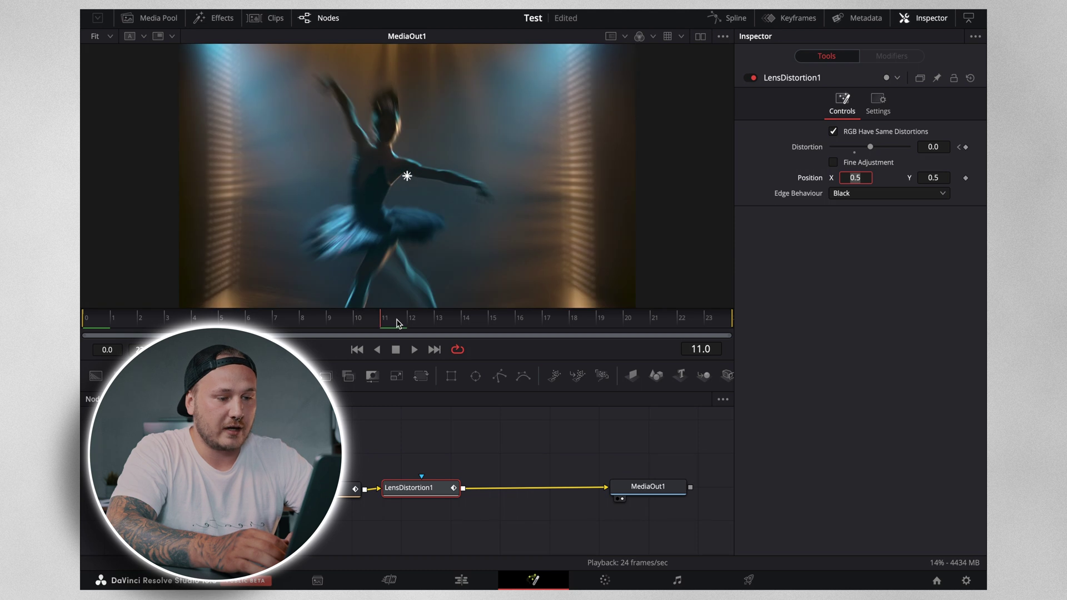
{"action": "left_click", "coordinate": [410, 321]}
{"action": "left_click_drag", "start_coordinate": [871, 147], "coordinate": [938, 151]}
{"action": "double_click", "coordinate": [938, 147]}
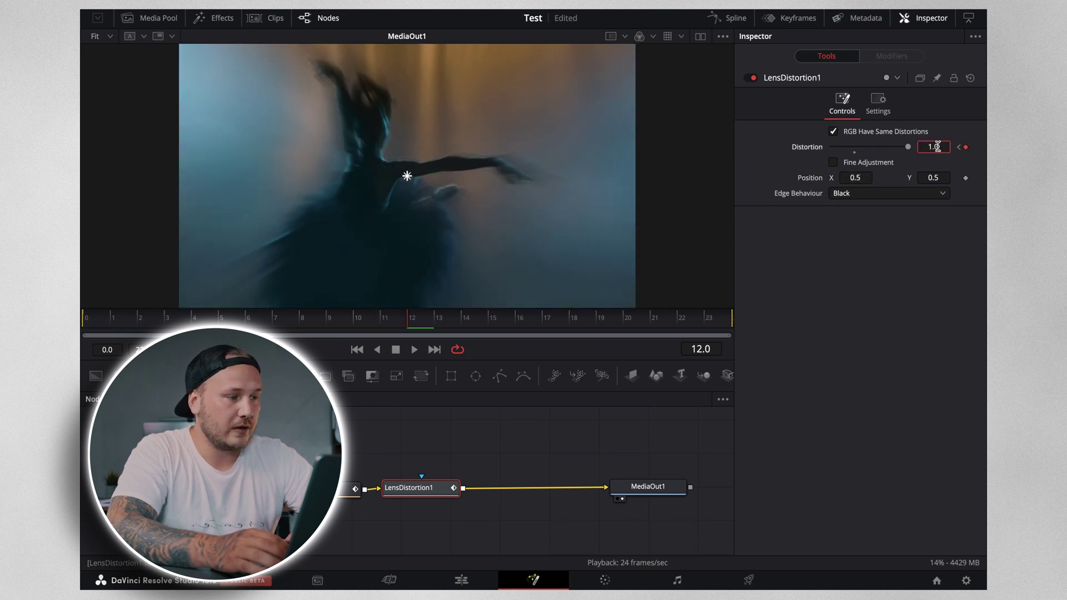
{"action": "type", "text": "2.5"}
{"action": "key", "text": "Tab"}
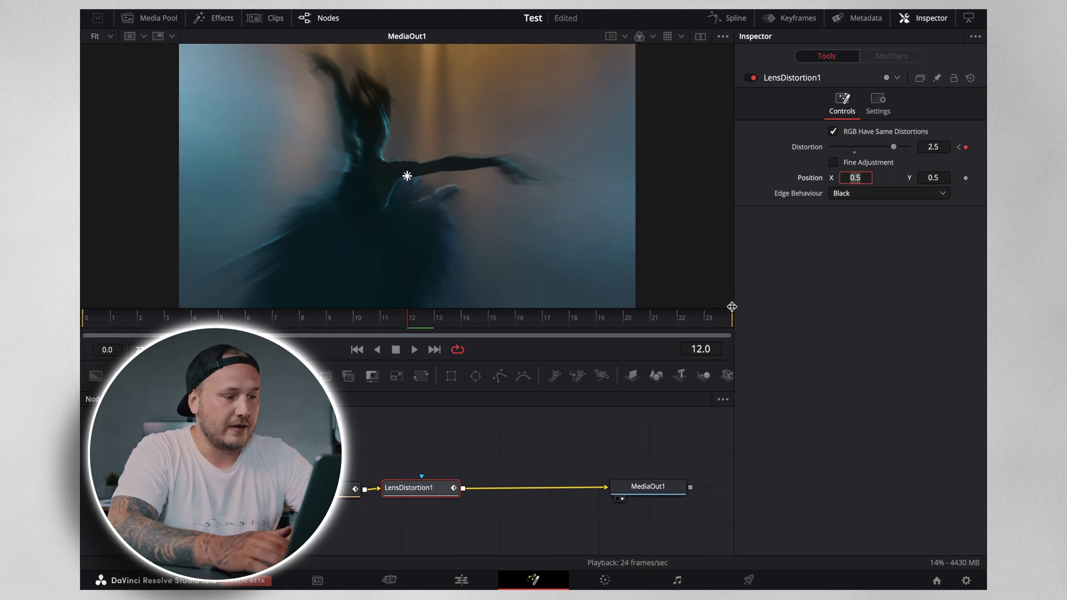
Step: Set the LensDistortion1 Distortion back to 0 at the last frame, 23
{"action": "left_click", "coordinate": [706, 322]}
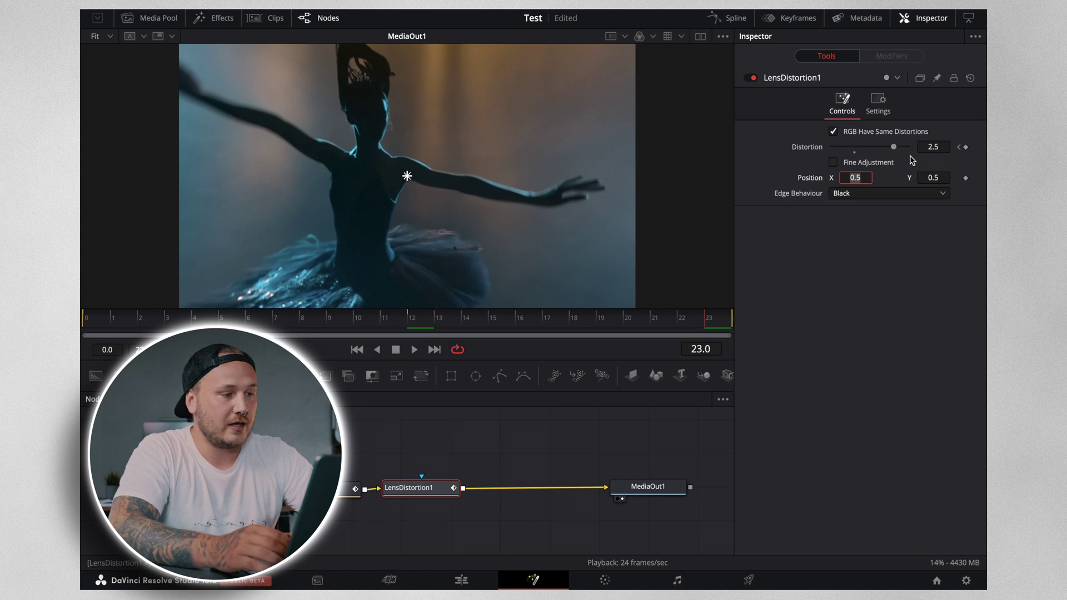
{"action": "left_click", "coordinate": [933, 145]}
{"action": "type", "text": "0"}
{"action": "key", "text": "Return"}
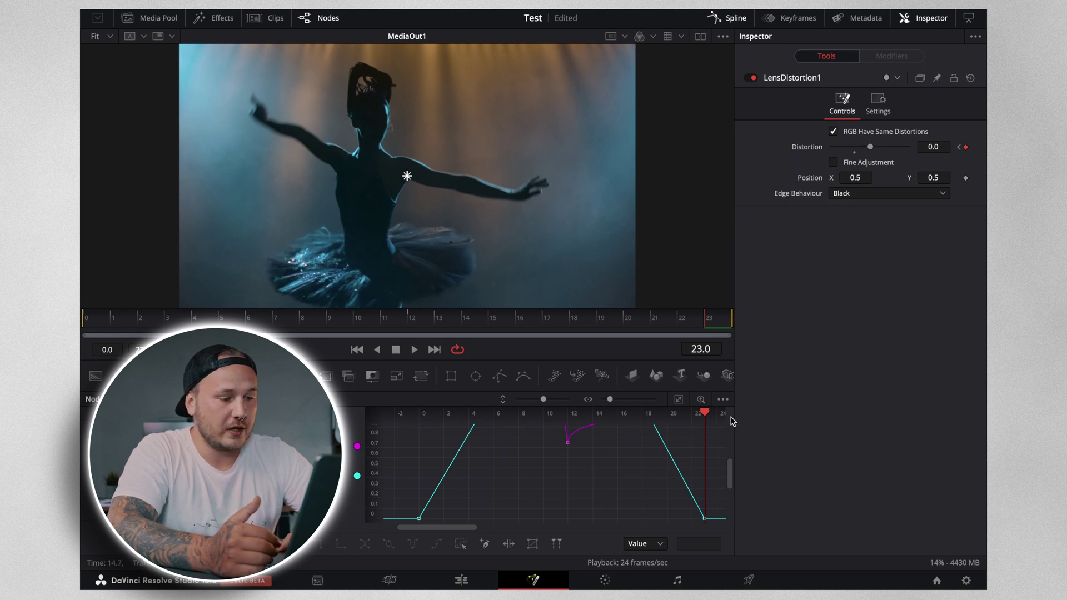
Step: Show only the selected tool's curve in the Spline editor and smooth all three Distortion keyframes
{"action": "left_click", "coordinate": [722, 402]}
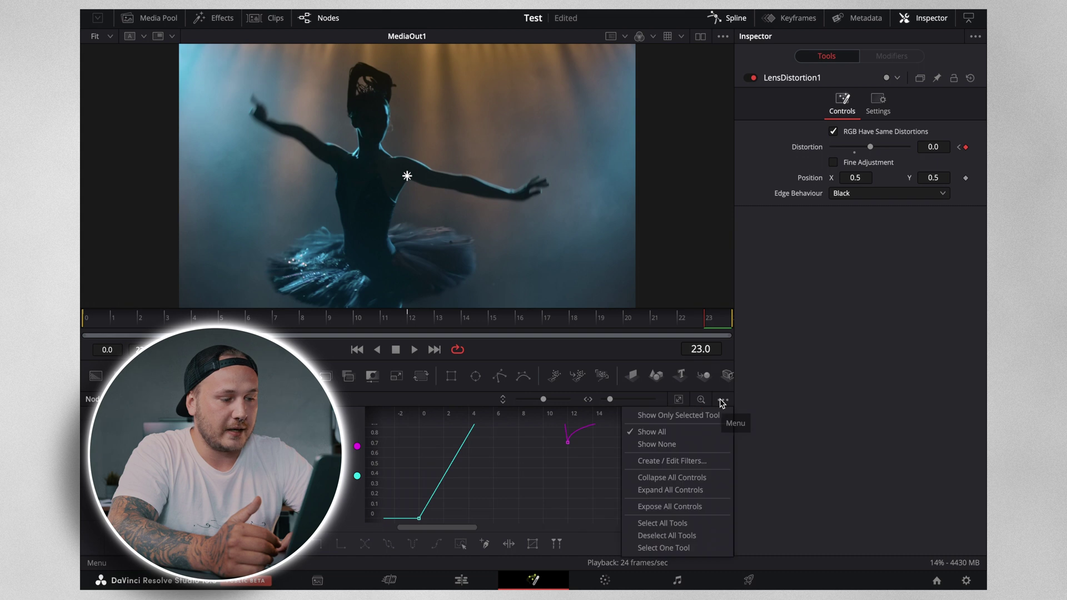
{"action": "left_click", "coordinate": [659, 418]}
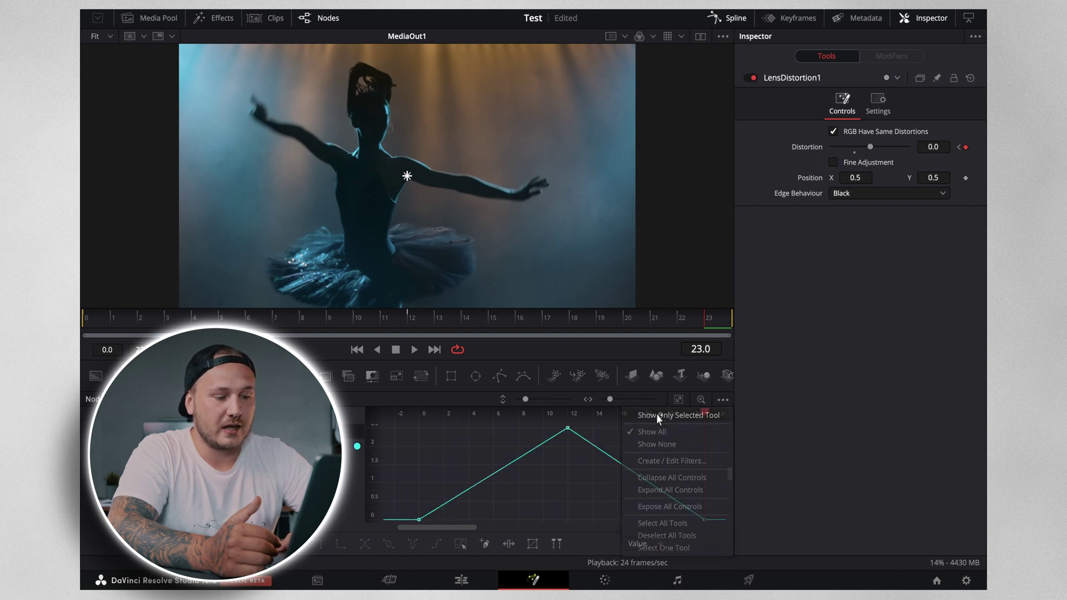
{"action": "left_click_drag", "start_coordinate": [401, 425], "coordinate": [728, 517]}
{"action": "key", "text": "shift+s"}
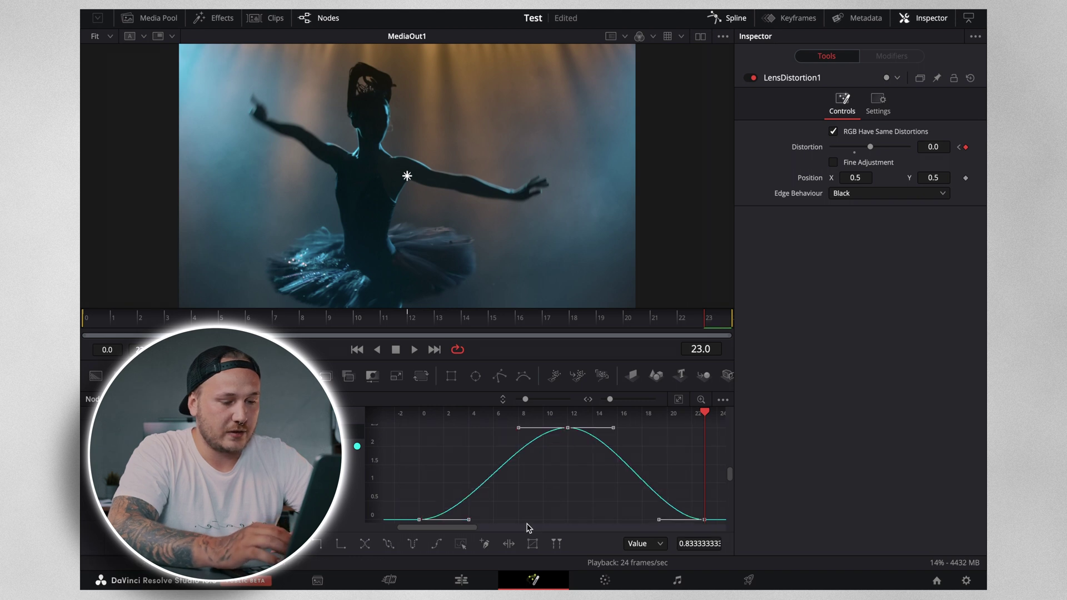
Step: Stretch the handles of the first and last Distortion keyframes toward the middle peak, and play the transition with the Inspector hidden
{"action": "left_click_drag", "start_coordinate": [467, 522], "coordinate": [541, 523]}
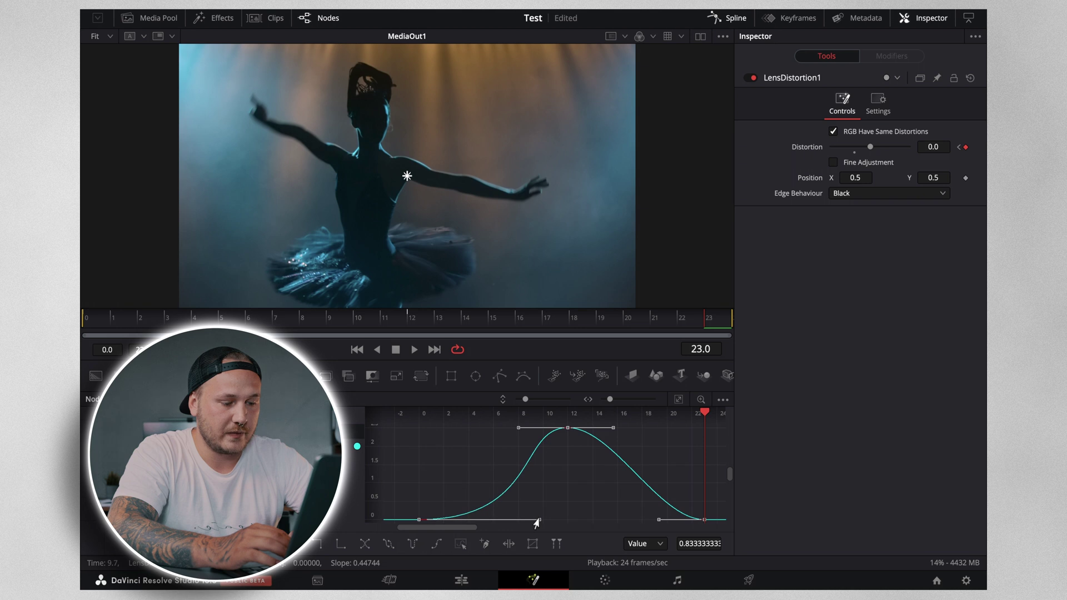
{"action": "left_click", "coordinate": [656, 520]}
{"action": "left_click_drag", "start_coordinate": [656, 523], "coordinate": [568, 523]}
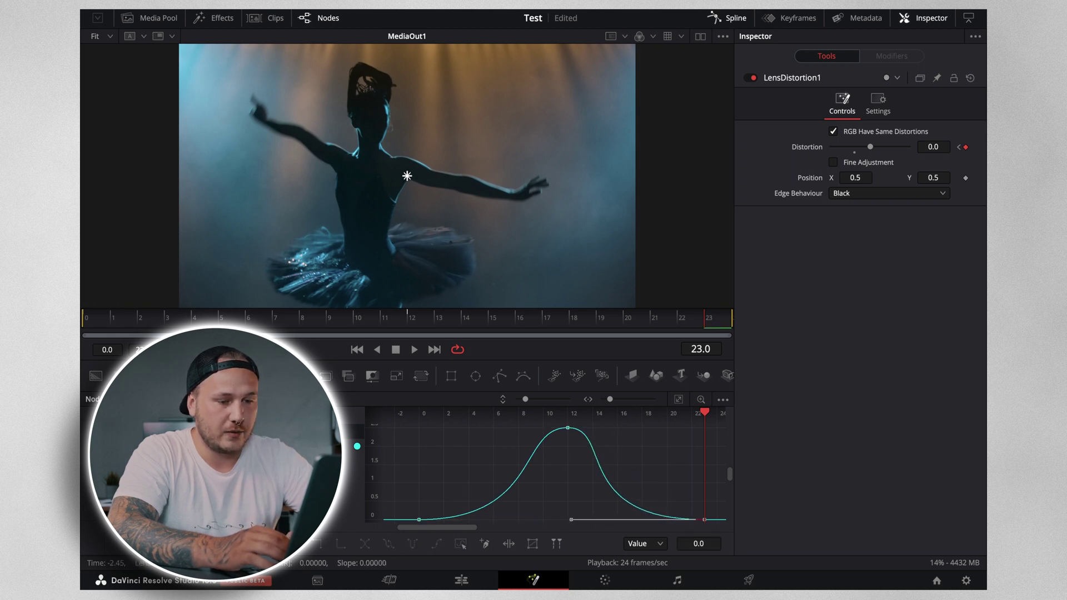
{"action": "left_click", "coordinate": [936, 20]}
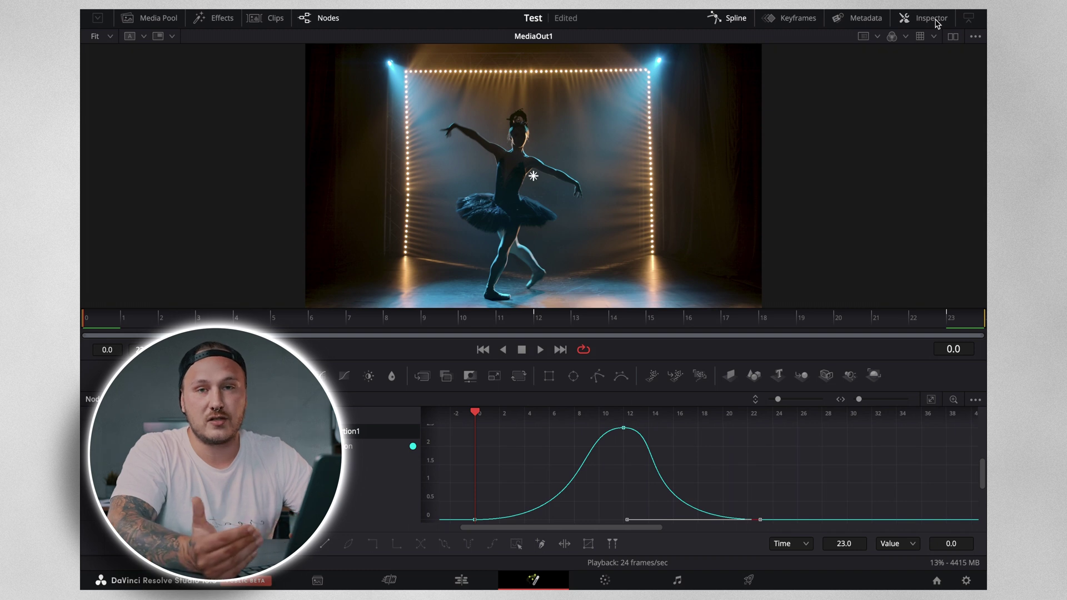
{"action": "key", "text": "space"}
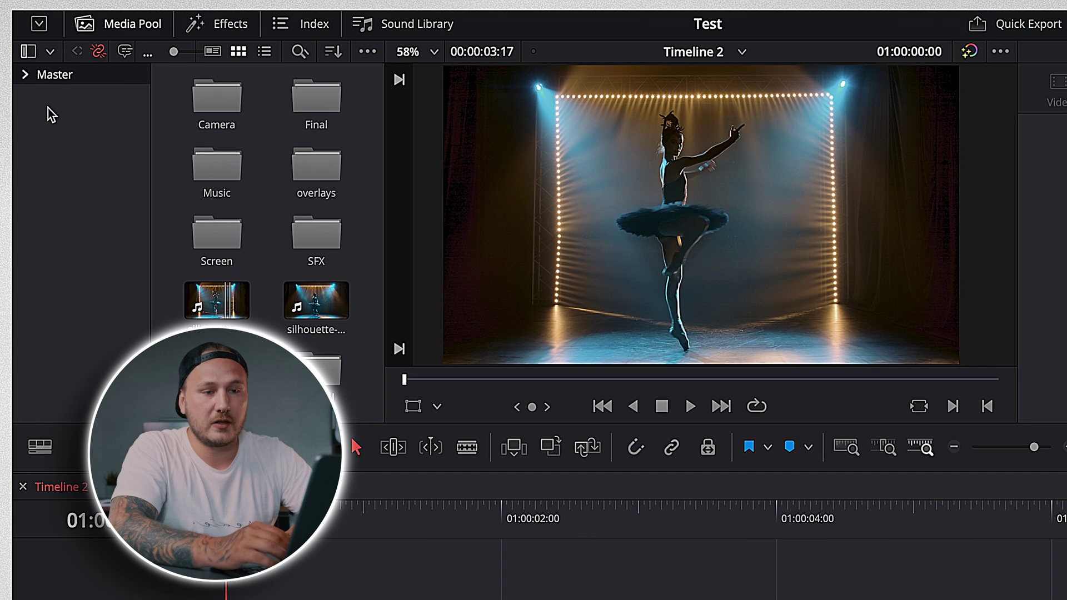
Step: Show the Power Bins in the Edit page's Media Pool and open their Master bin
{"action": "left_click", "coordinate": [128, 25]}
{"action": "left_click", "coordinate": [128, 25]}
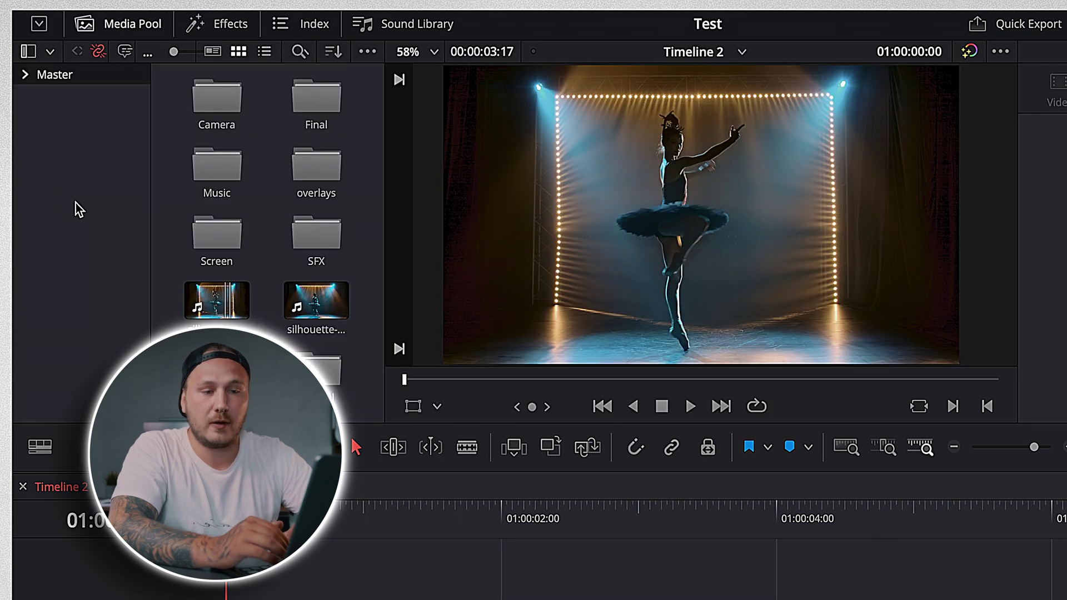
{"action": "left_click", "coordinate": [367, 51]}
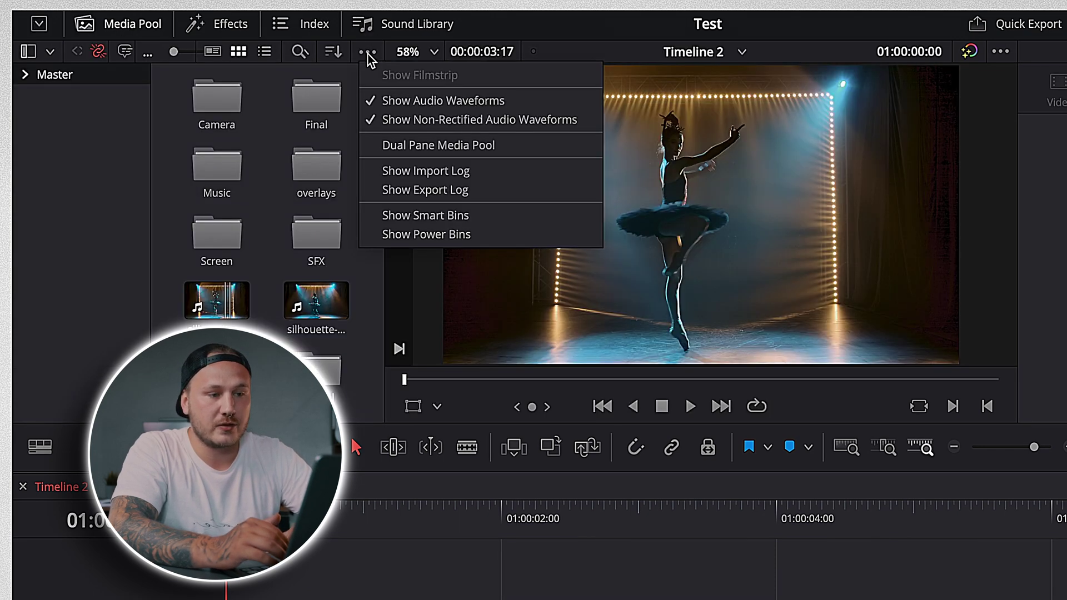
{"action": "left_click", "coordinate": [402, 236]}
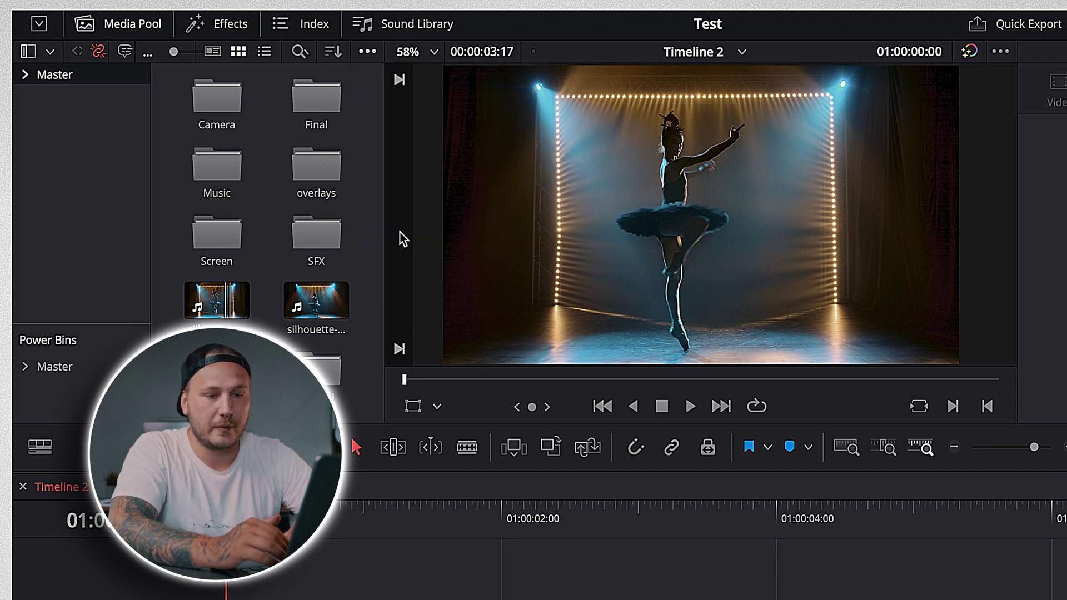
{"action": "left_click", "coordinate": [50, 370]}
{"action": "key", "text": "ctrl+shift+n"}
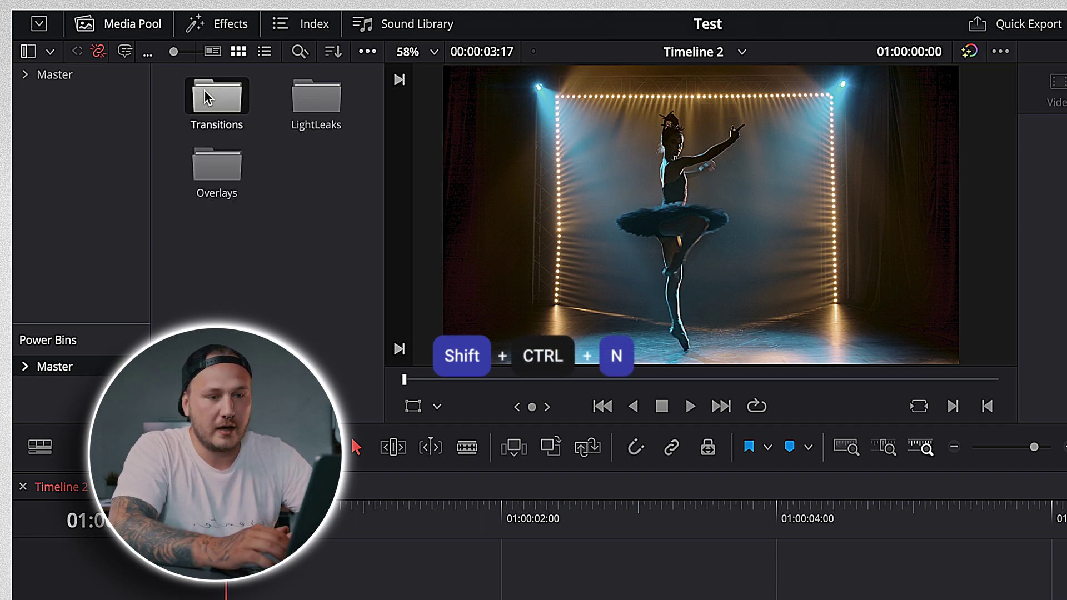
Step: Store the adjustment clip in the Transitions power bin and rename it as Zoom In
{"action": "double_click", "coordinate": [204, 91]}
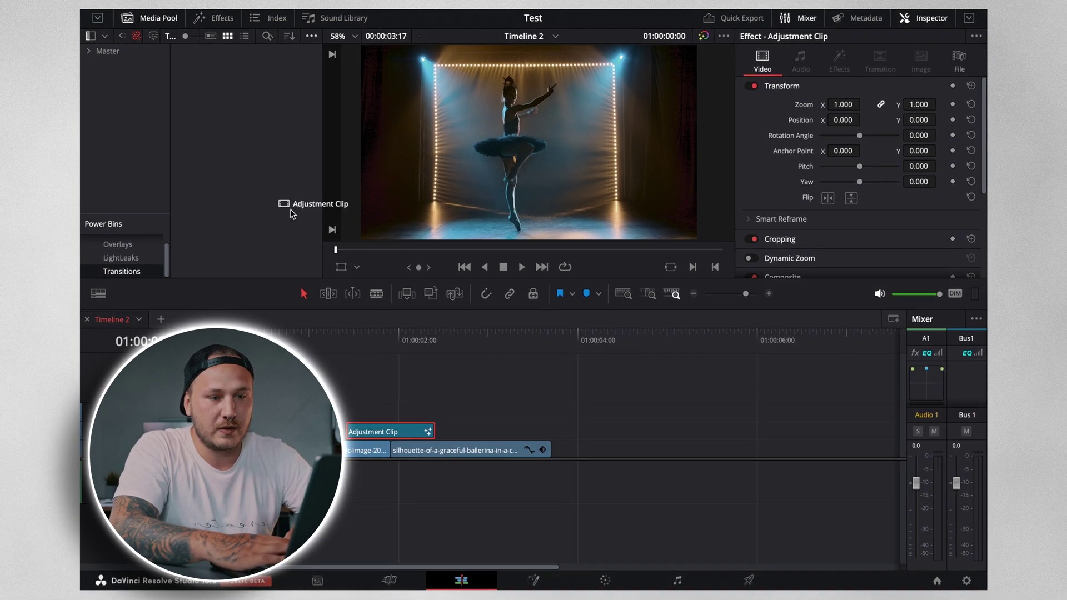
{"action": "left_click", "coordinate": [205, 86]}
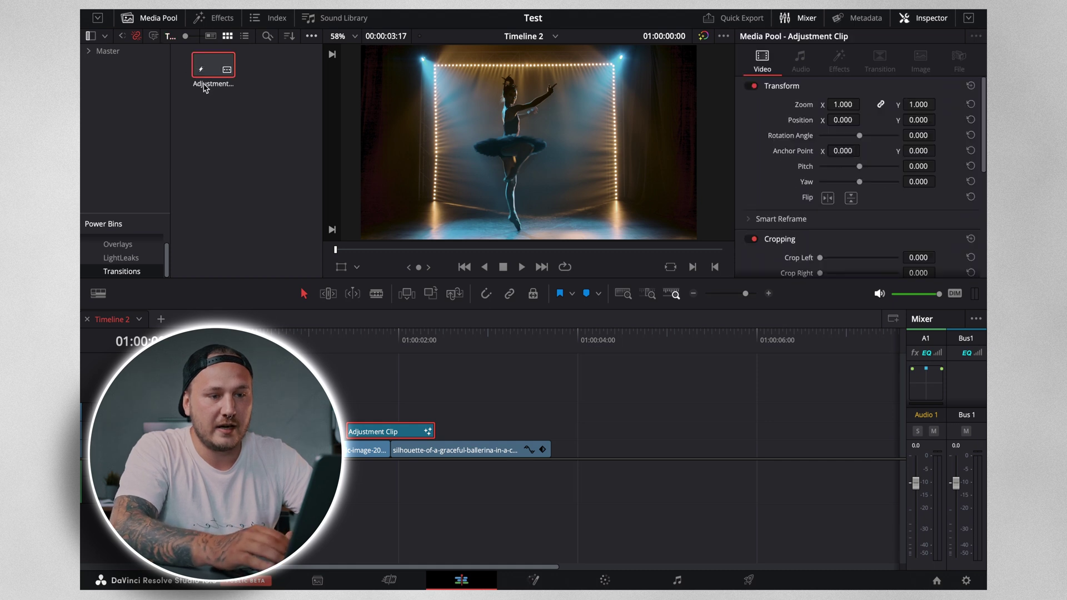
{"action": "left_click", "coordinate": [213, 85]}
{"action": "type", "text": "Z"}
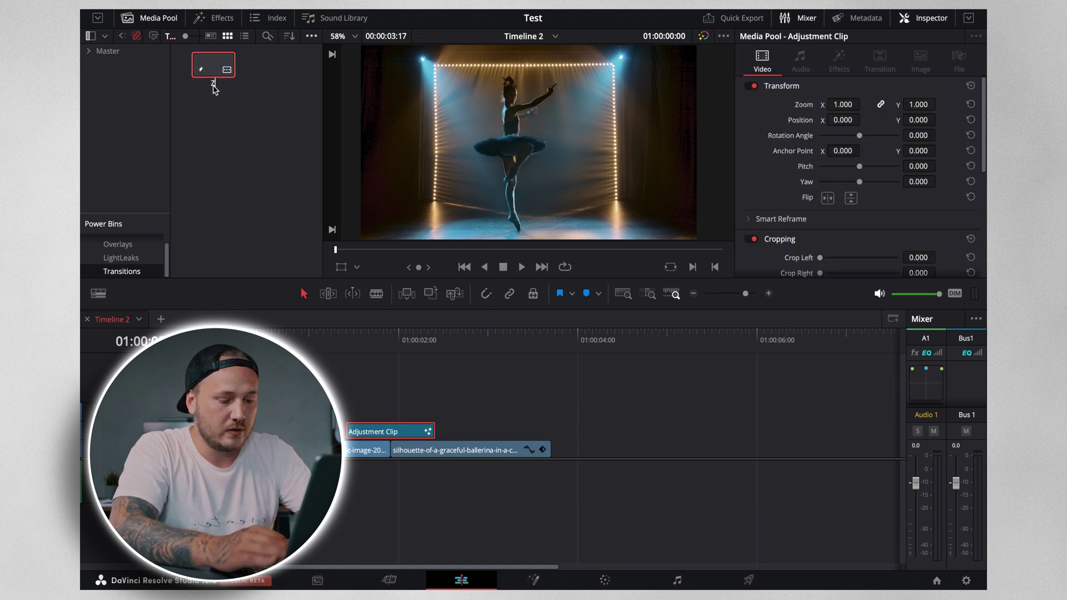
{"action": "type", "text": "oom In"}
{"action": "key", "text": "Return"}
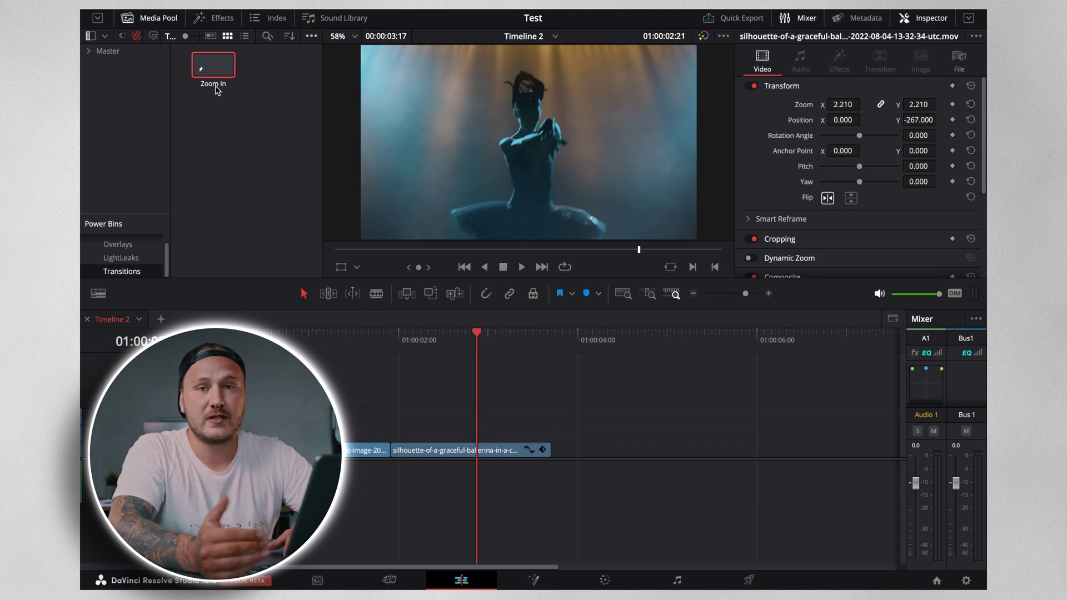
Step: Place the stored Zoom In clip on the track above the cut between the two ballerina clips and play the transition
{"action": "left_click_drag", "start_coordinate": [214, 71], "coordinate": [346, 435]}
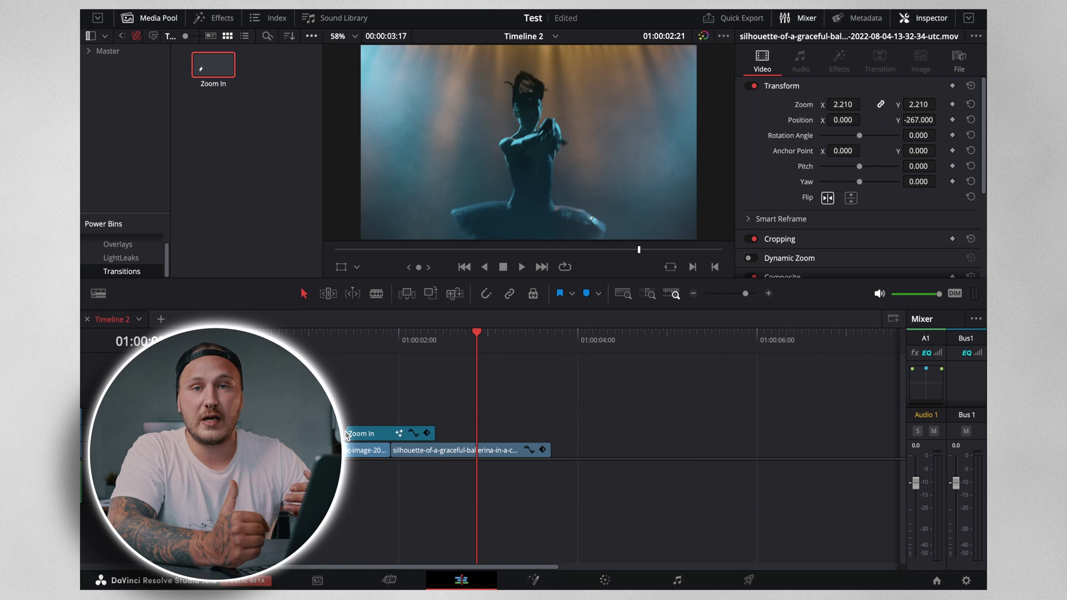
{"action": "left_click", "coordinate": [334, 338]}
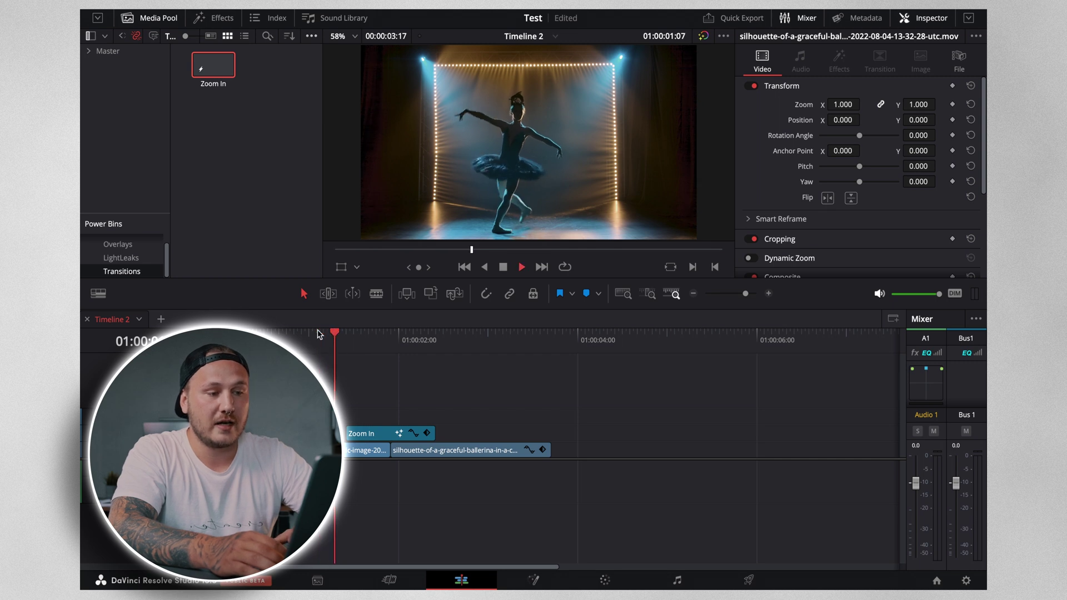
{"action": "key", "text": "space"}
{"action": "key", "text": "space"}
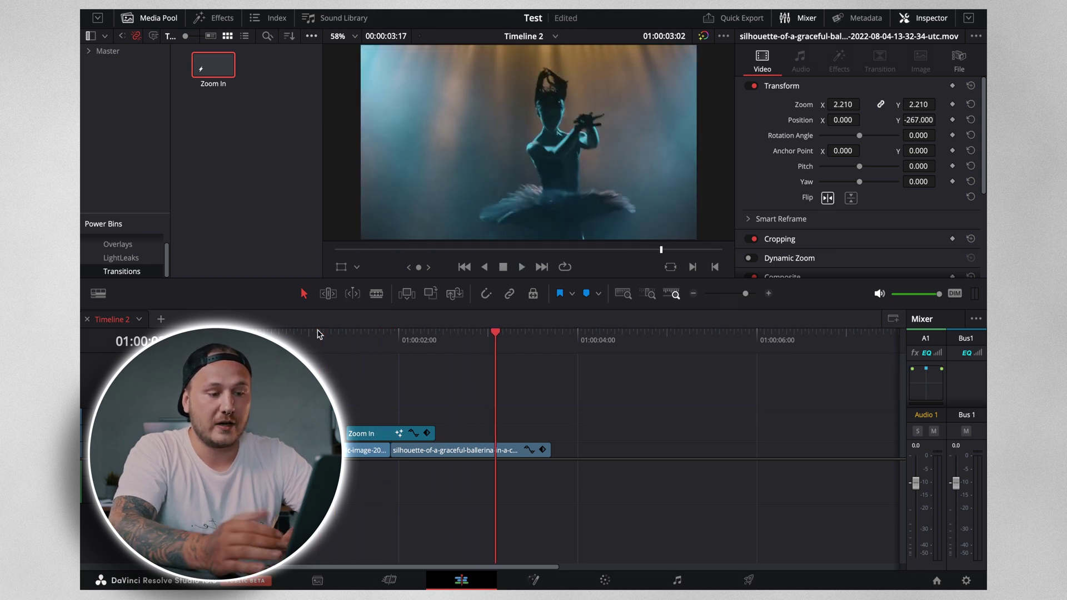
Step: Shift the Zoom In clip slightly earlier so it sits off-centre over the cut, and play the transition
{"action": "left_click_drag", "start_coordinate": [372, 431], "coordinate": [358, 433]}
{"action": "left_click", "coordinate": [312, 337]}
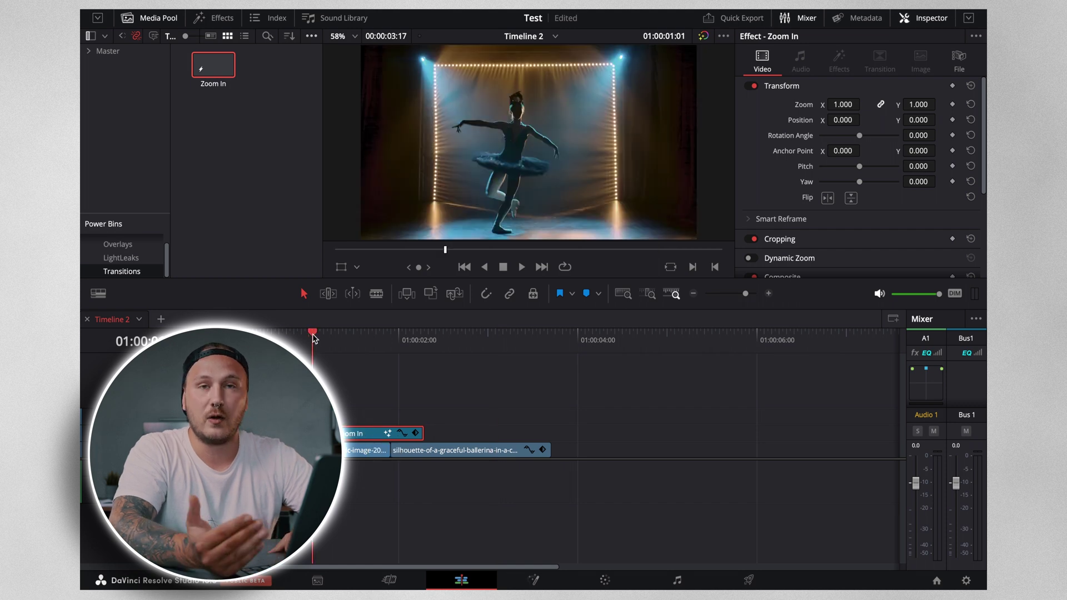
{"action": "key", "text": "space"}
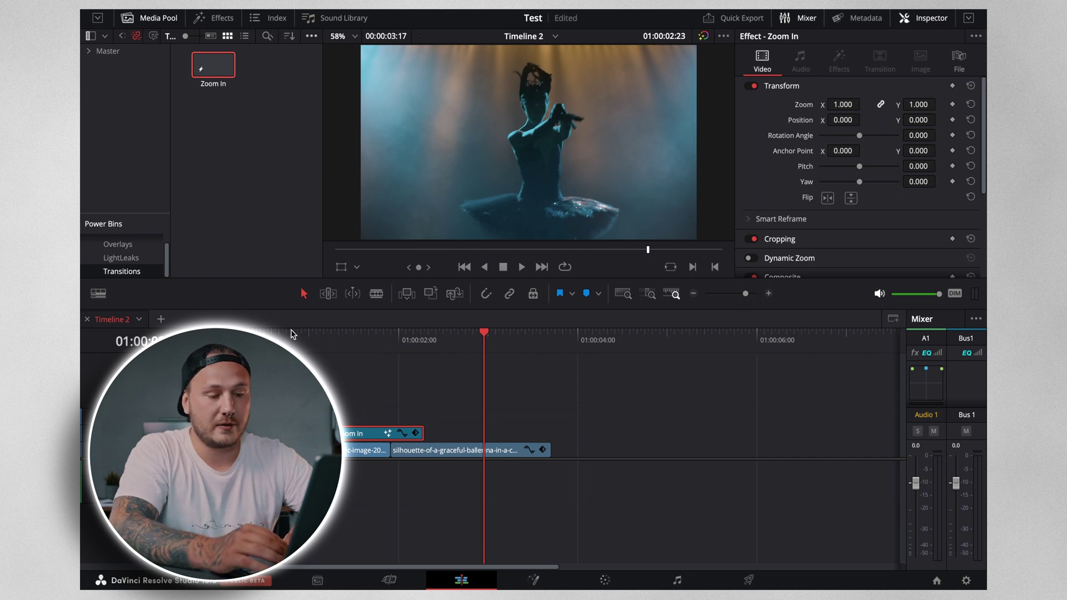
Step: Move the Zoom In clip back so it is centred over the cut, and play the transition again
{"action": "left_click_drag", "start_coordinate": [378, 431], "coordinate": [389, 431]}
{"action": "left_click", "coordinate": [317, 344]}
{"action": "key", "text": "space"}
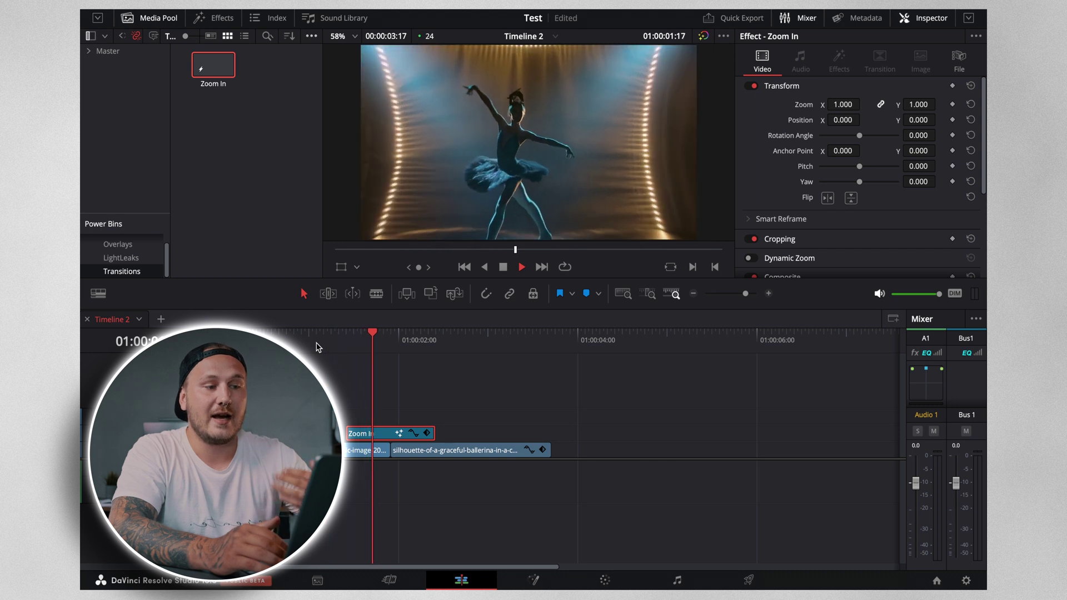
{"action": "key", "text": "space"}
{"action": "left_click", "coordinate": [290, 334]}
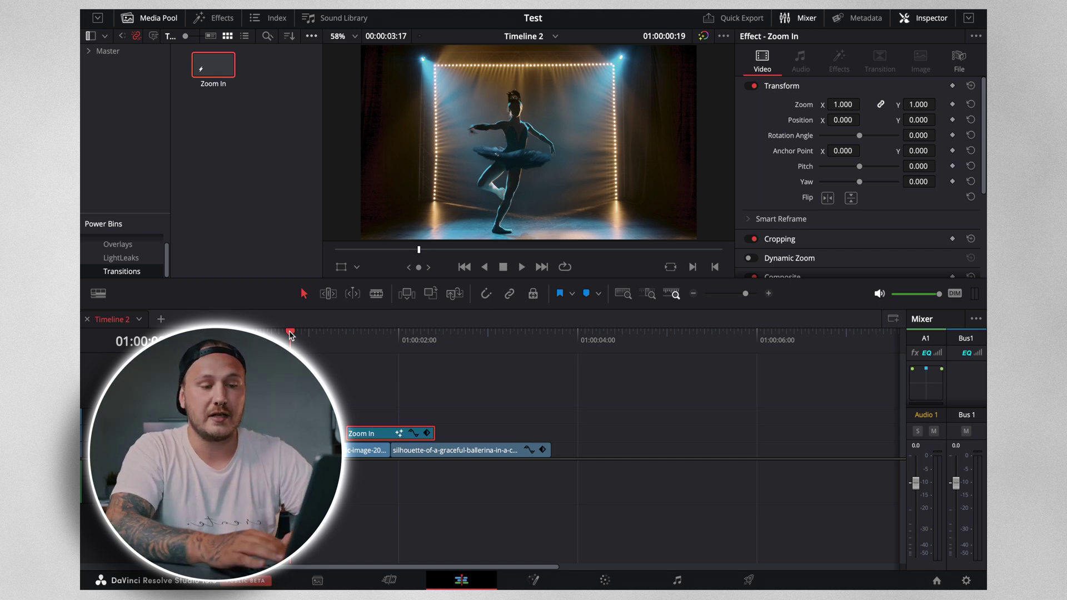
{"action": "key", "text": "space"}
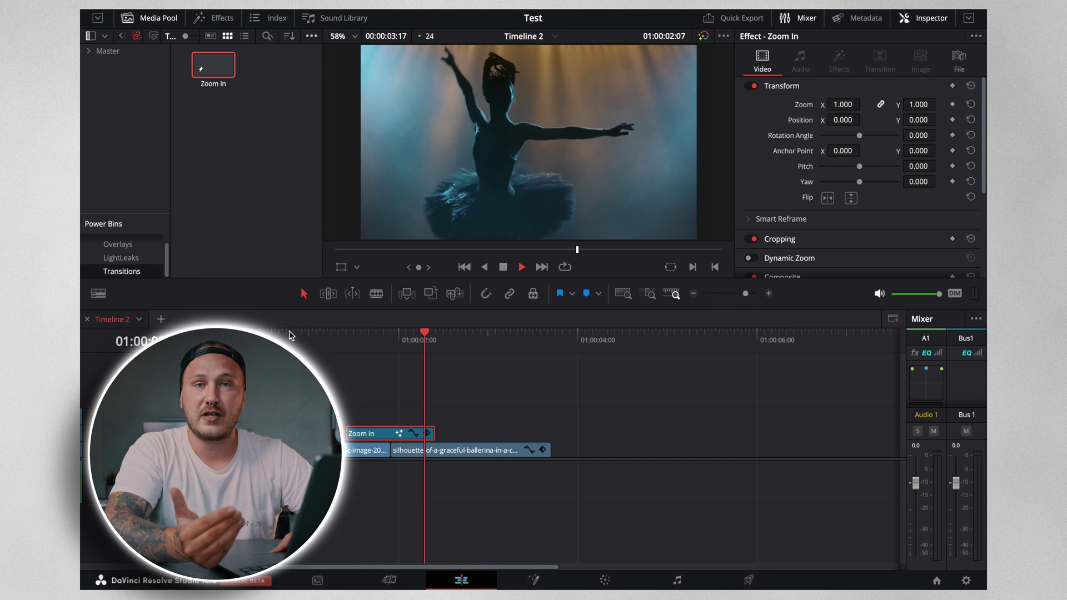
{"action": "key", "text": "space"}
Step: Swap the two ballerina clips so the close-up precedes the wide shot, and play the transition between them
{"action": "left_click_drag", "start_coordinate": [355, 455], "coordinate": [530, 450]}
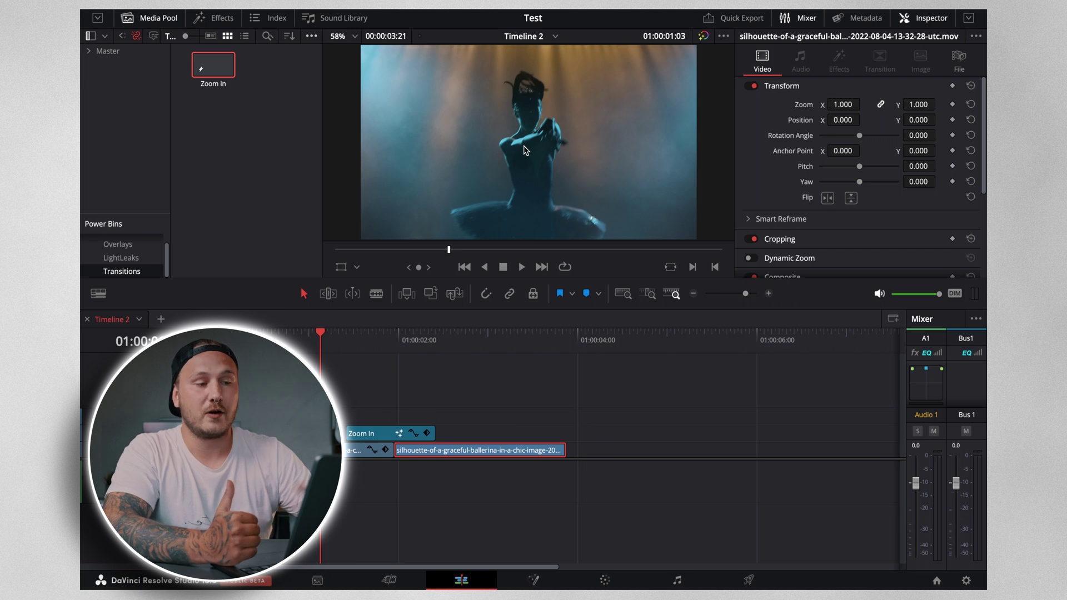
{"action": "left_click", "coordinate": [477, 340]}
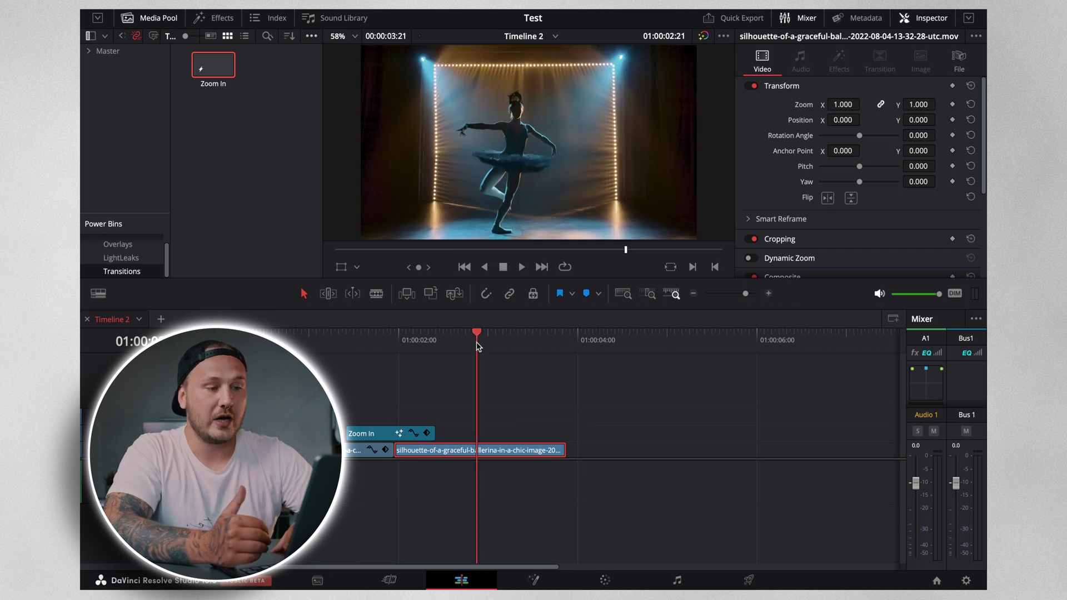
{"action": "left_click", "coordinate": [315, 338]}
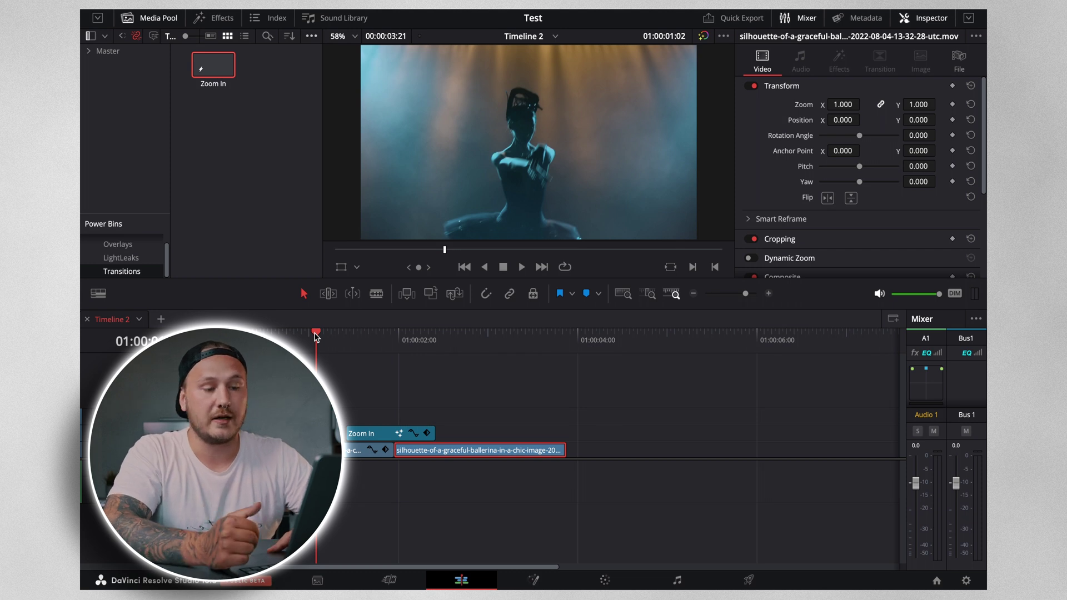
{"action": "key", "text": "space"}
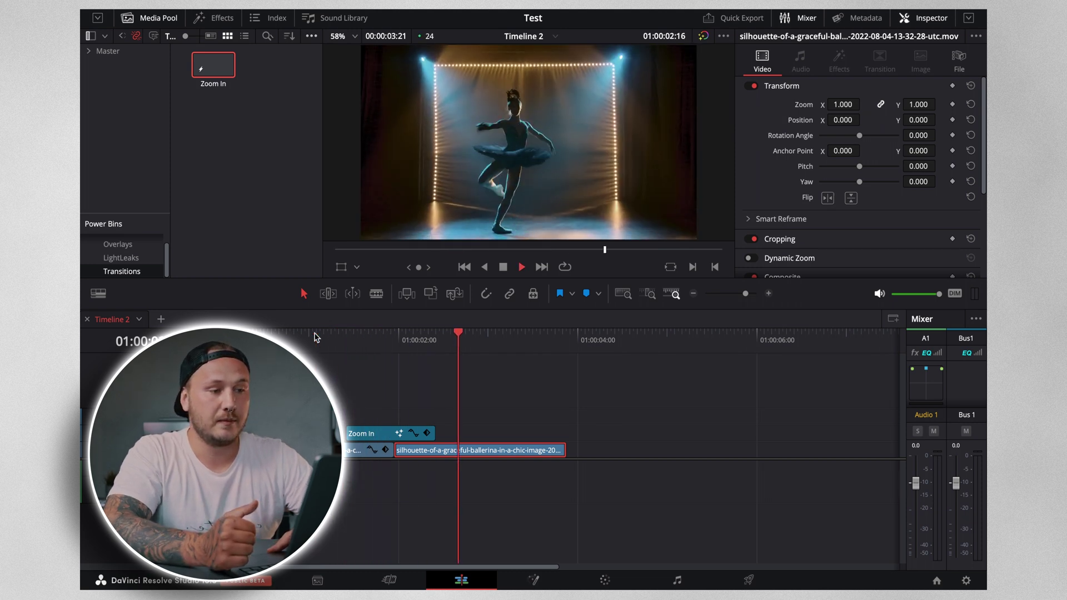
Step: Move the playhead to the cut, open the Zoom In clip in Fusion and add a Transform node between MediaIn1 and MediaOut1
{"action": "key", "text": "Up"}
{"action": "left_click", "coordinate": [361, 434]}
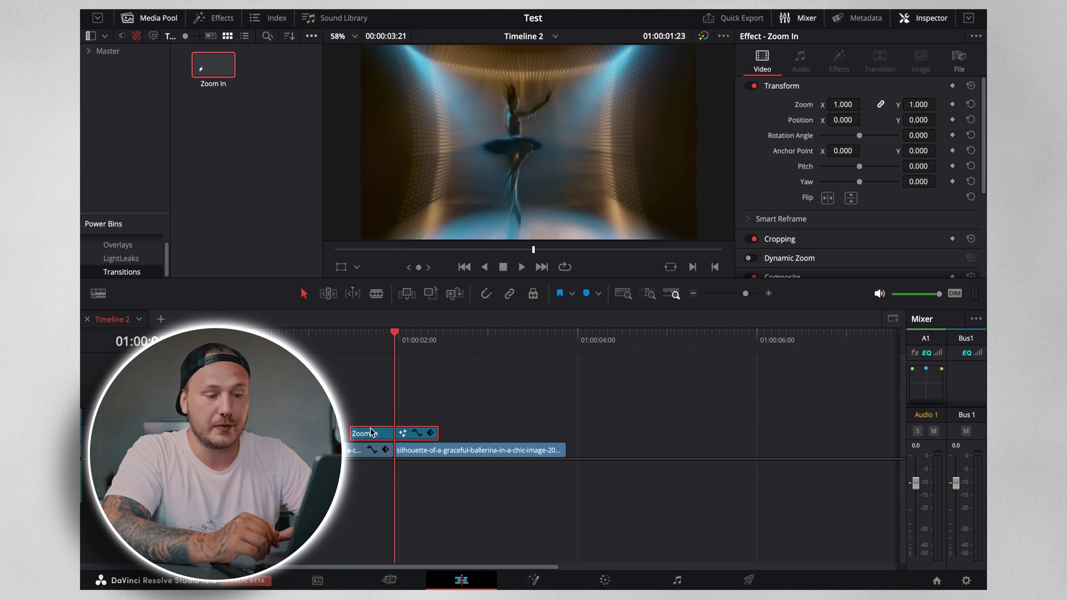
{"action": "left_click", "coordinate": [533, 581]}
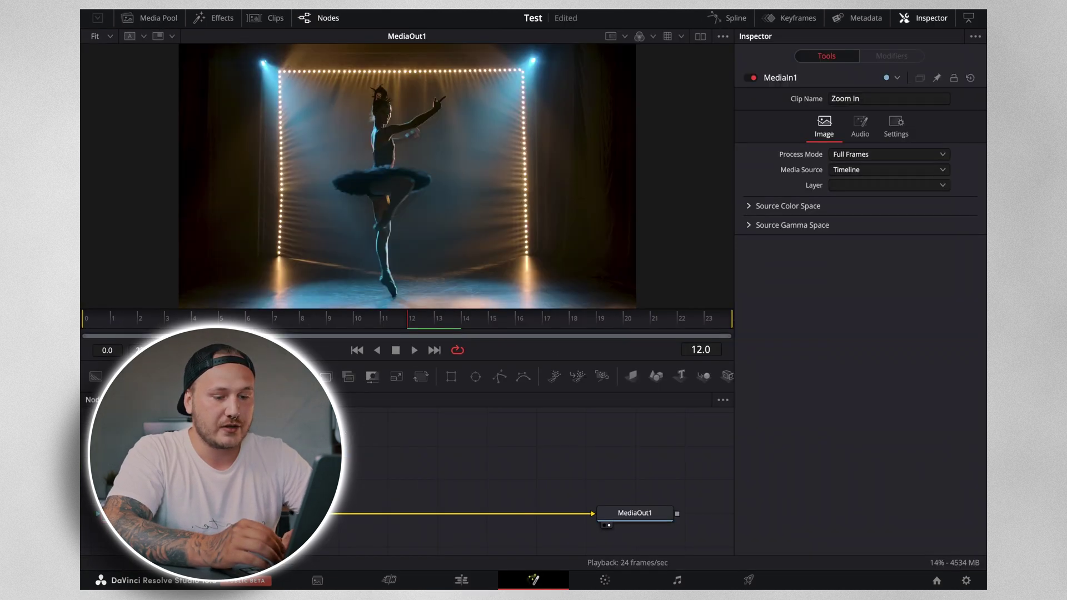
{"action": "left_click", "coordinate": [725, 26]}
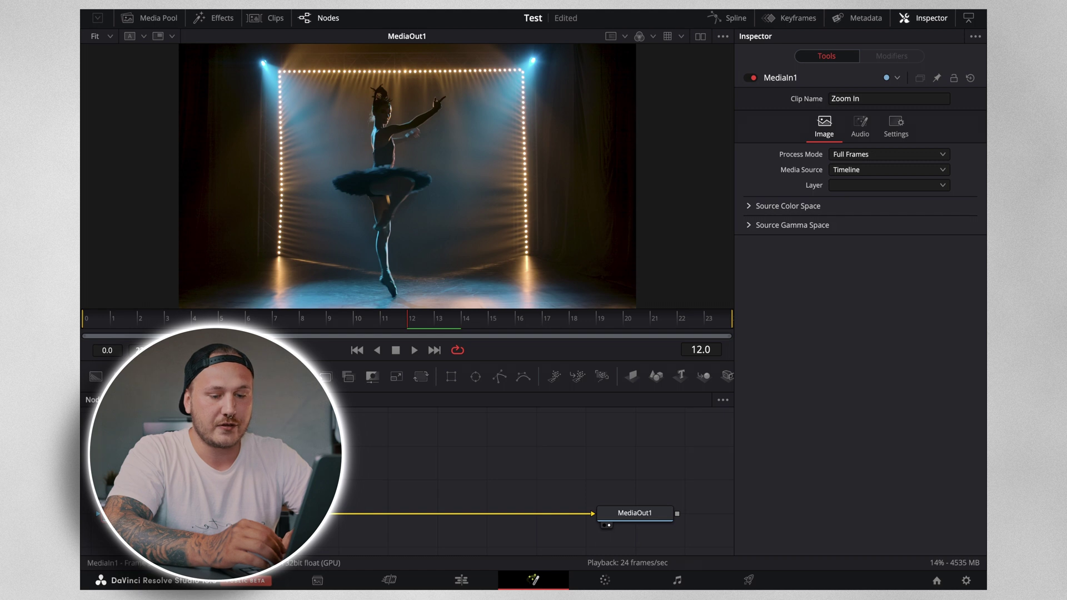
{"action": "left_click", "coordinate": [421, 377]}
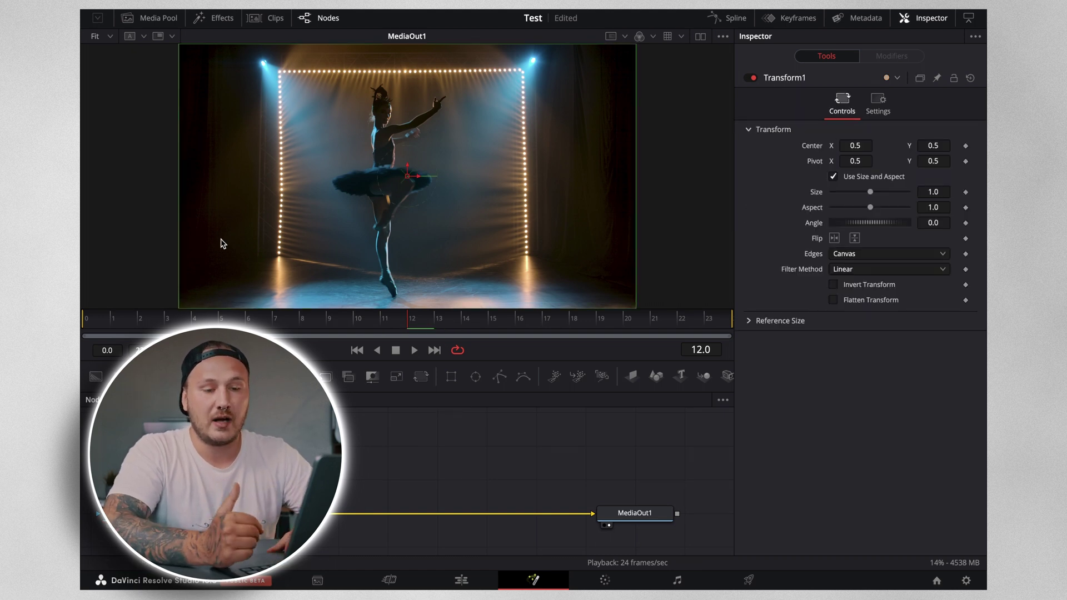
Step: Keyframe the Transform1 Size at 1.0 on frames 0, 11, 12 and 23
{"action": "key", "text": "Home"}
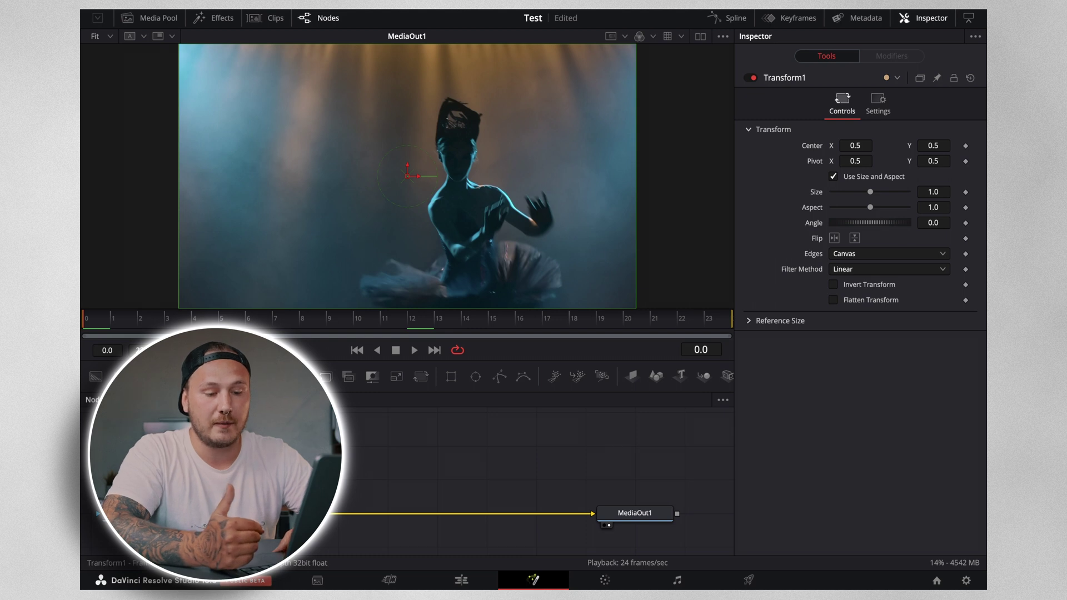
{"action": "left_click", "coordinate": [966, 192]}
{"action": "left_click", "coordinate": [385, 320]}
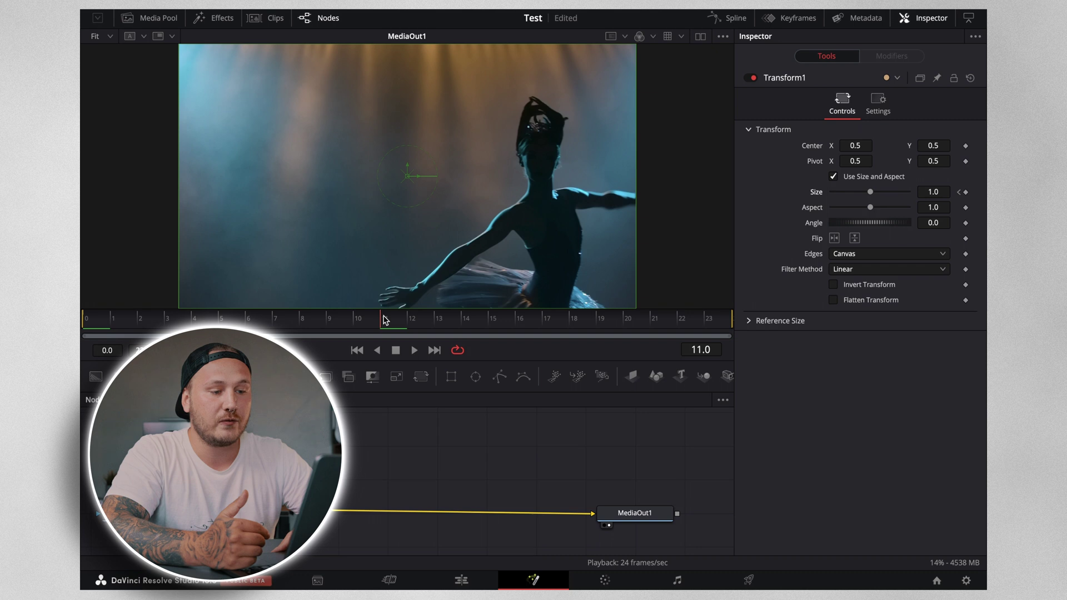
{"action": "left_click", "coordinate": [411, 321]}
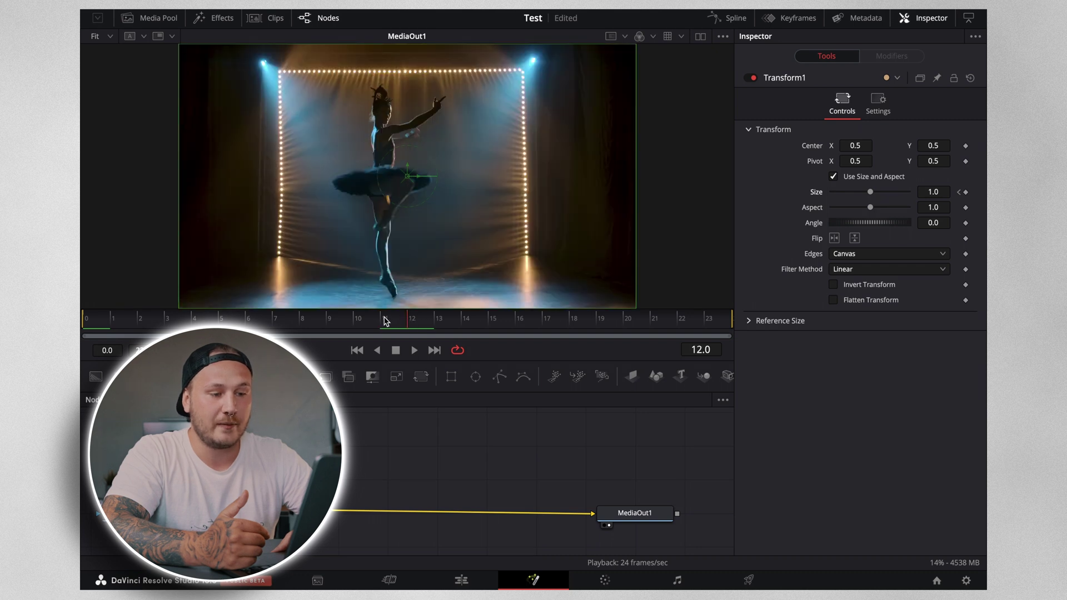
{"action": "left_click", "coordinate": [385, 320]}
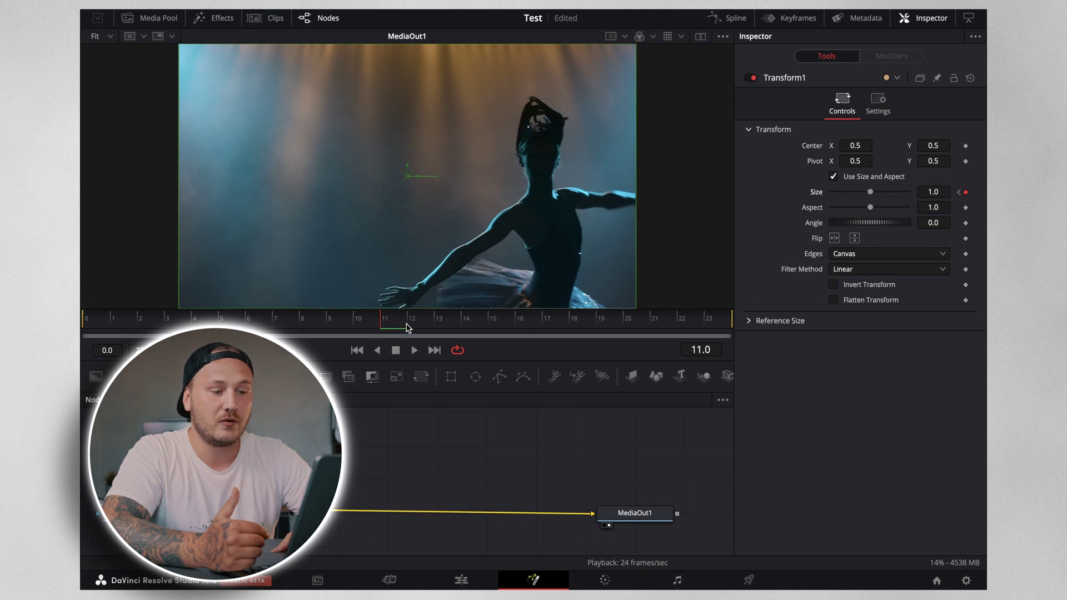
{"action": "left_click", "coordinate": [410, 323]}
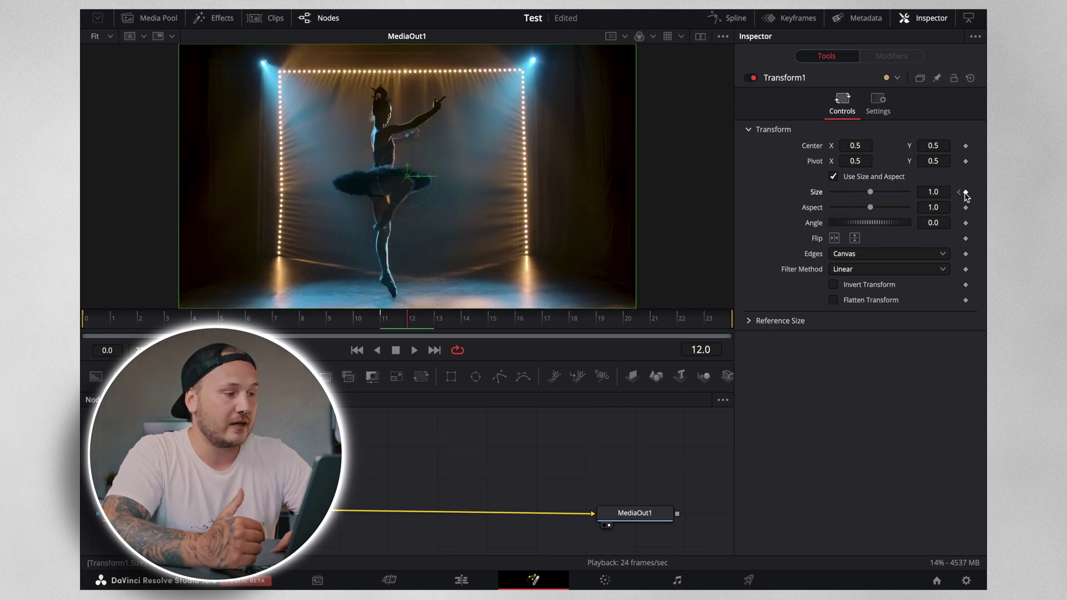
{"action": "key", "text": "End"}
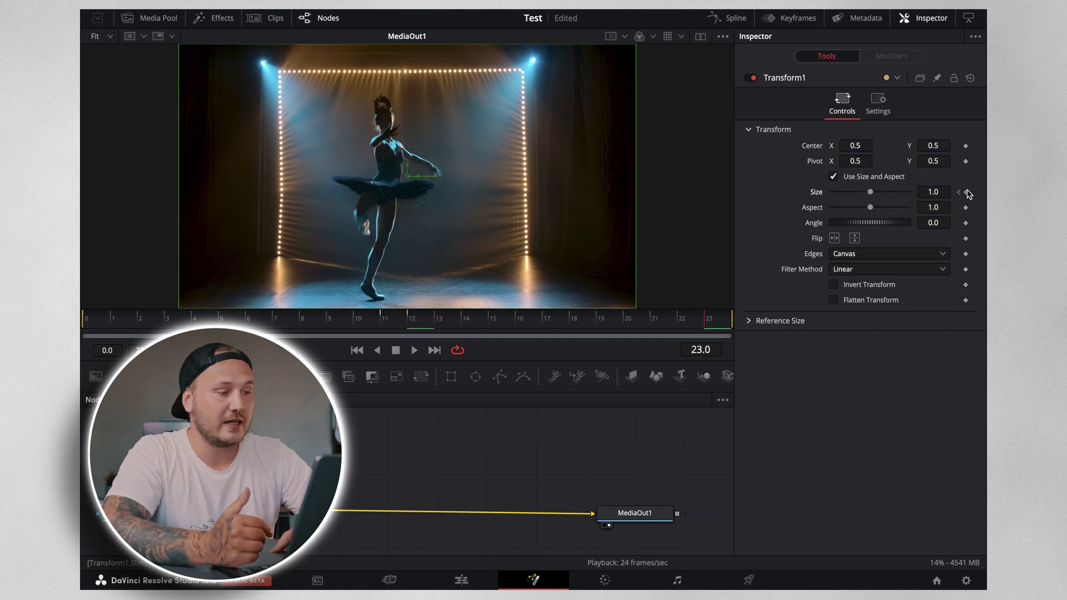
Step: Set the Transform1 Size to 0.75 at frame 11 and its Edges mode to Duplicate
{"action": "left_click", "coordinate": [87, 321]}
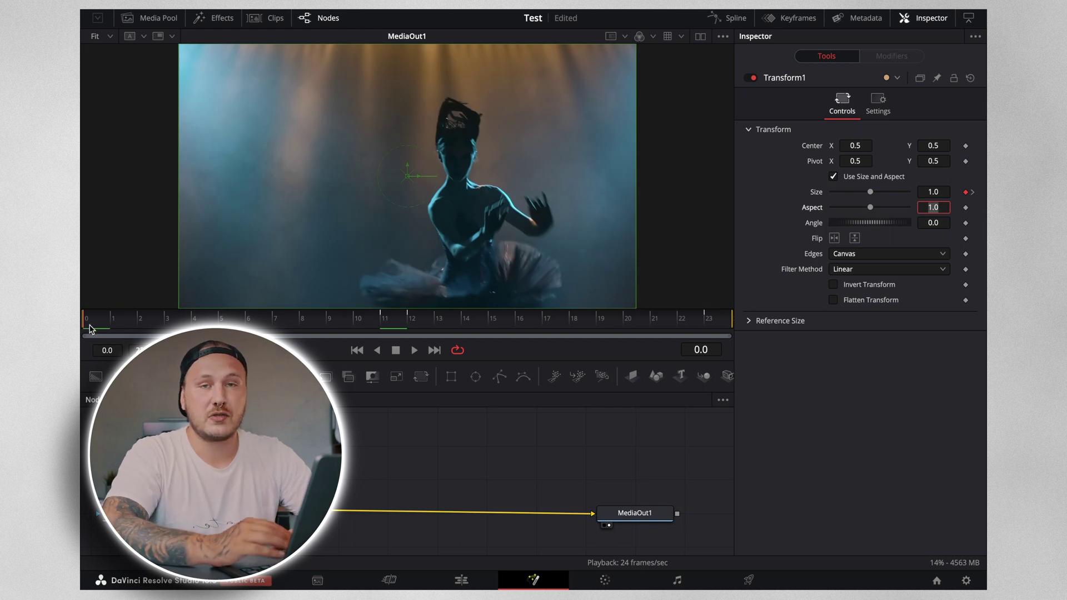
{"action": "left_click", "coordinate": [383, 321]}
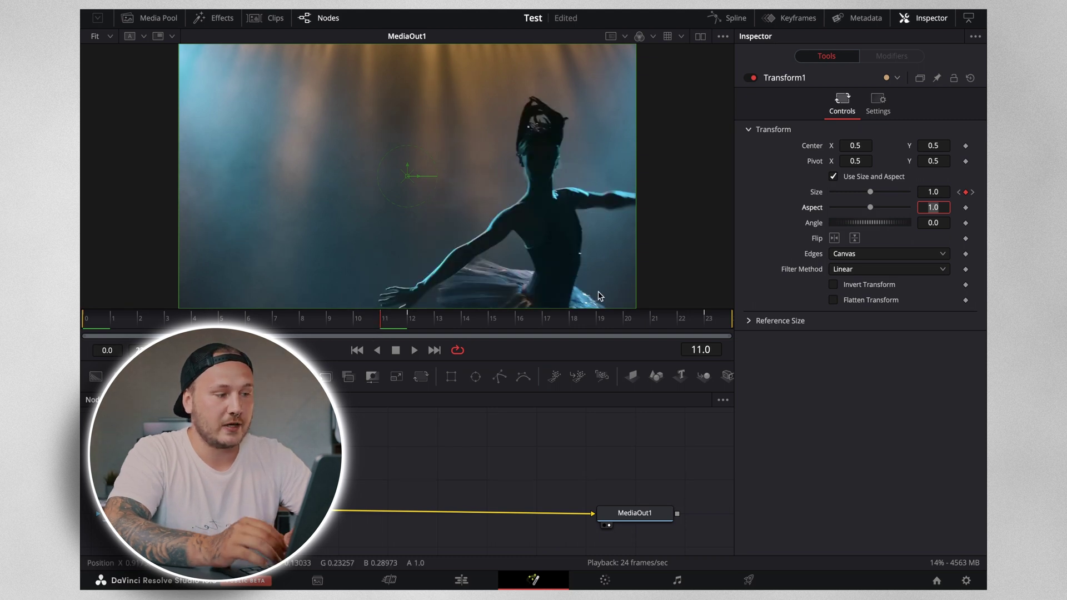
{"action": "left_click_drag", "start_coordinate": [873, 192], "coordinate": [862, 193]}
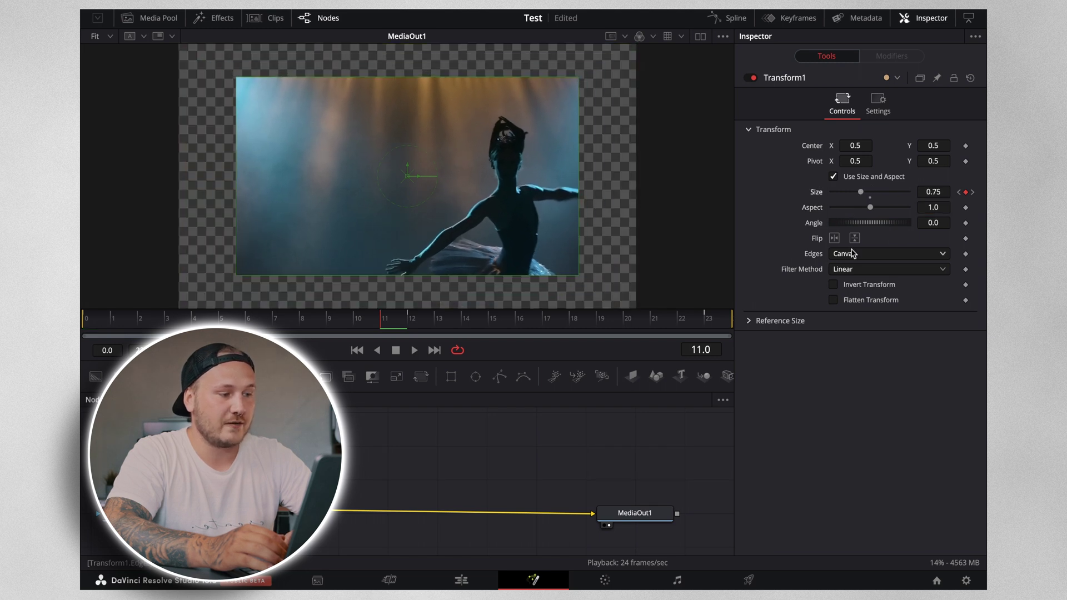
{"action": "left_click", "coordinate": [915, 255]}
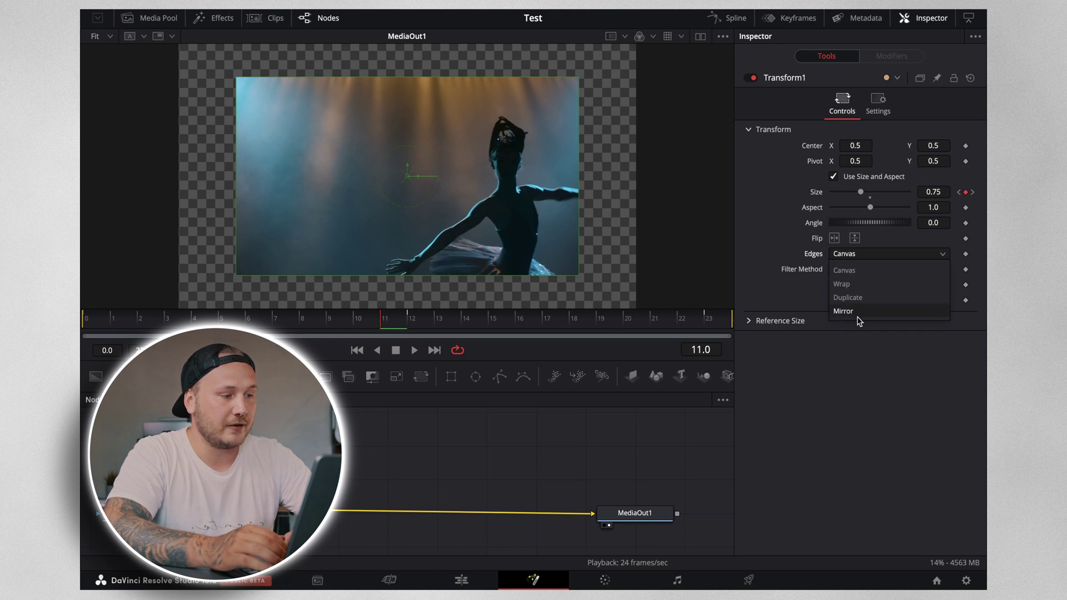
{"action": "left_click", "coordinate": [848, 297]}
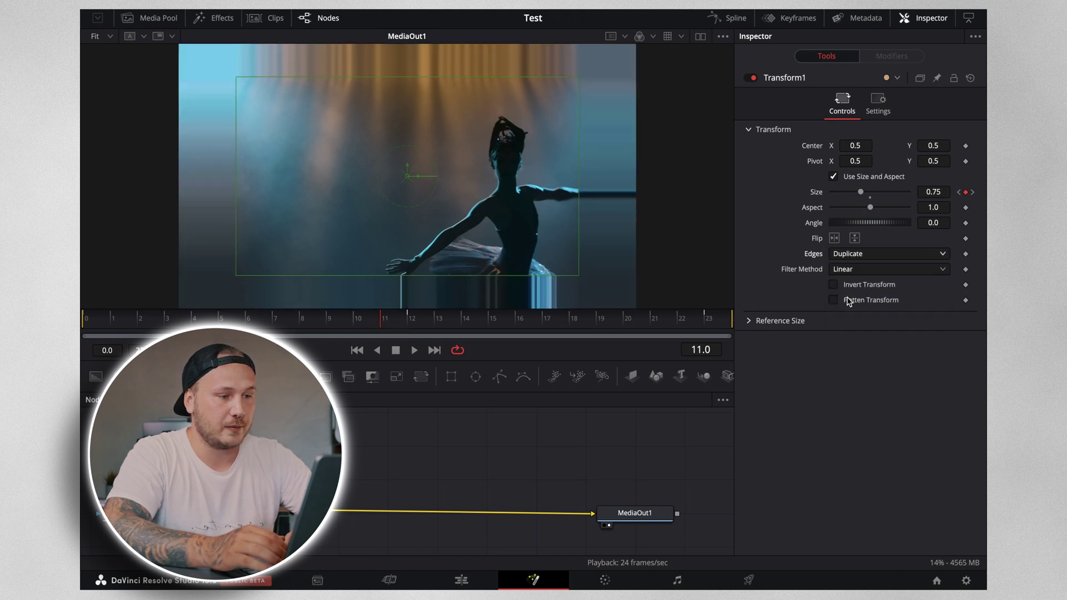
Step: Raise the Transform1 Size above 1.5 at frame 12 and play the zoom from the first frame
{"action": "left_click", "coordinate": [410, 321]}
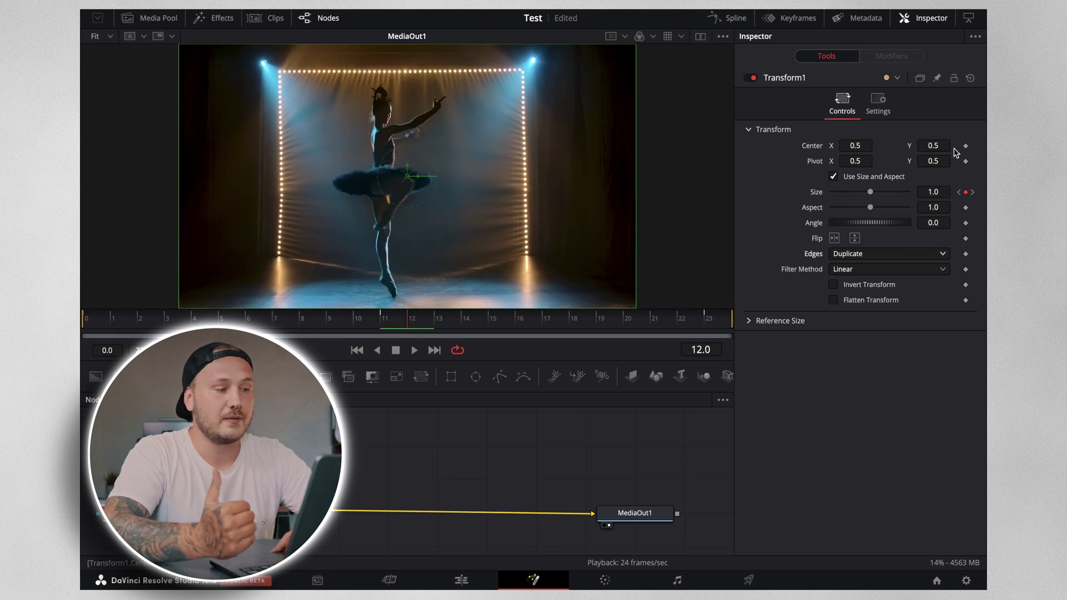
{"action": "left_click_drag", "start_coordinate": [870, 192], "coordinate": [880, 205]}
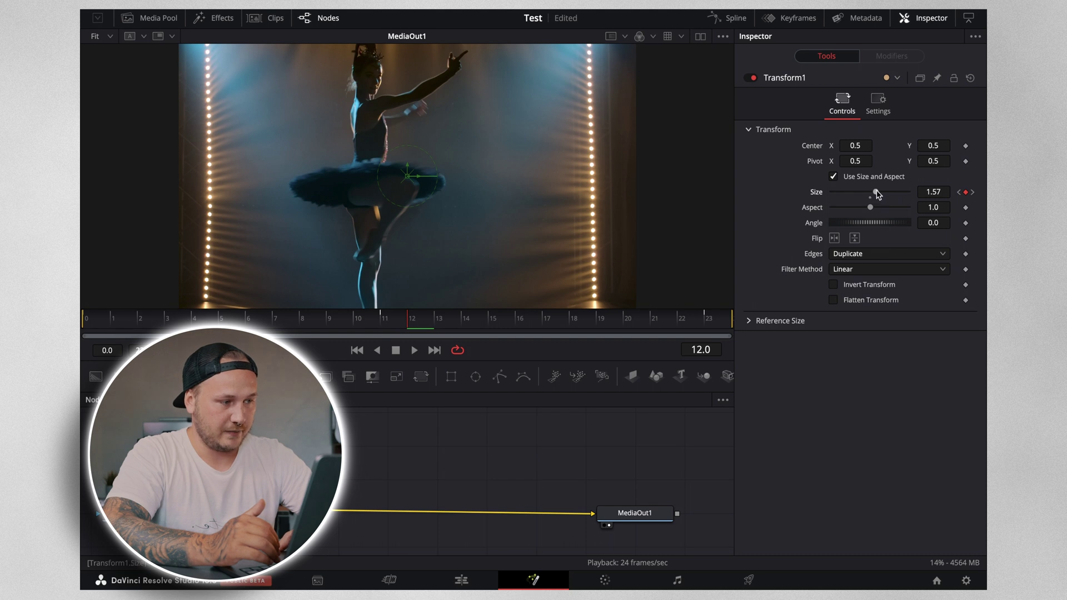
{"action": "left_click", "coordinate": [973, 192]}
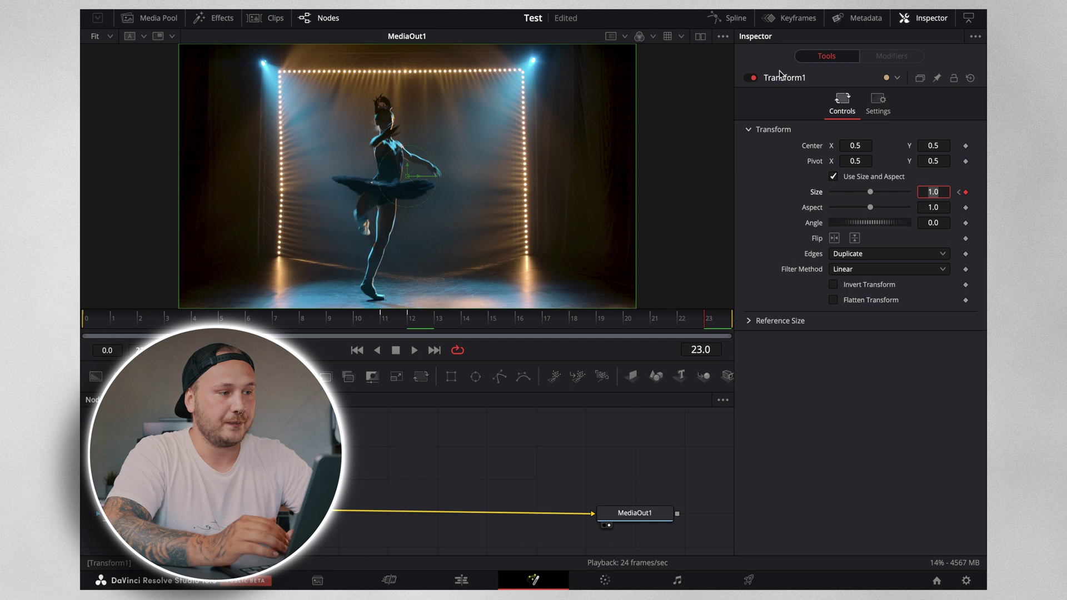
{"action": "key", "text": "Home"}
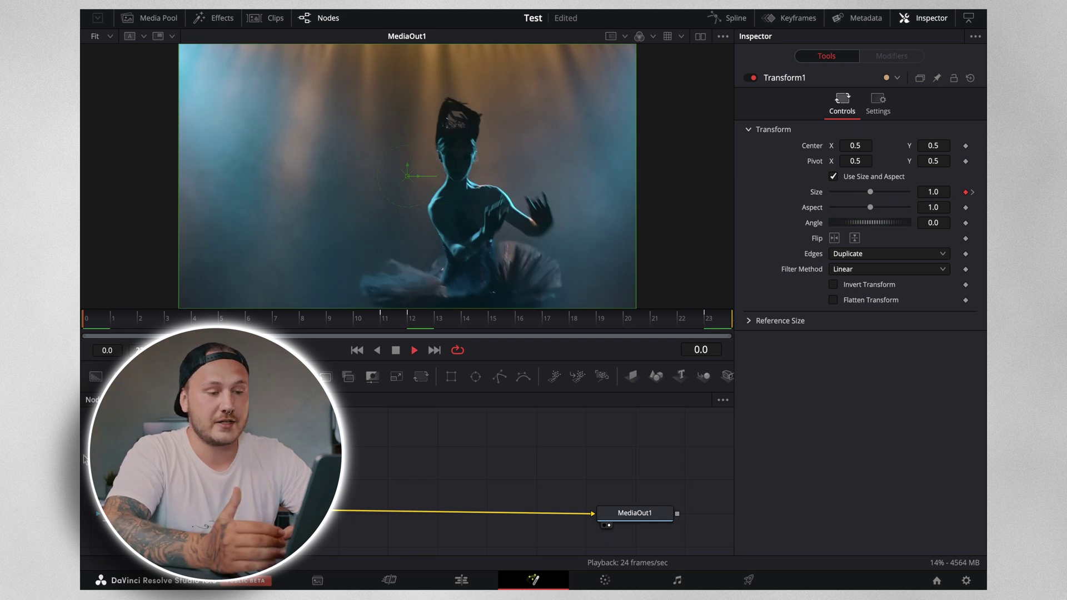
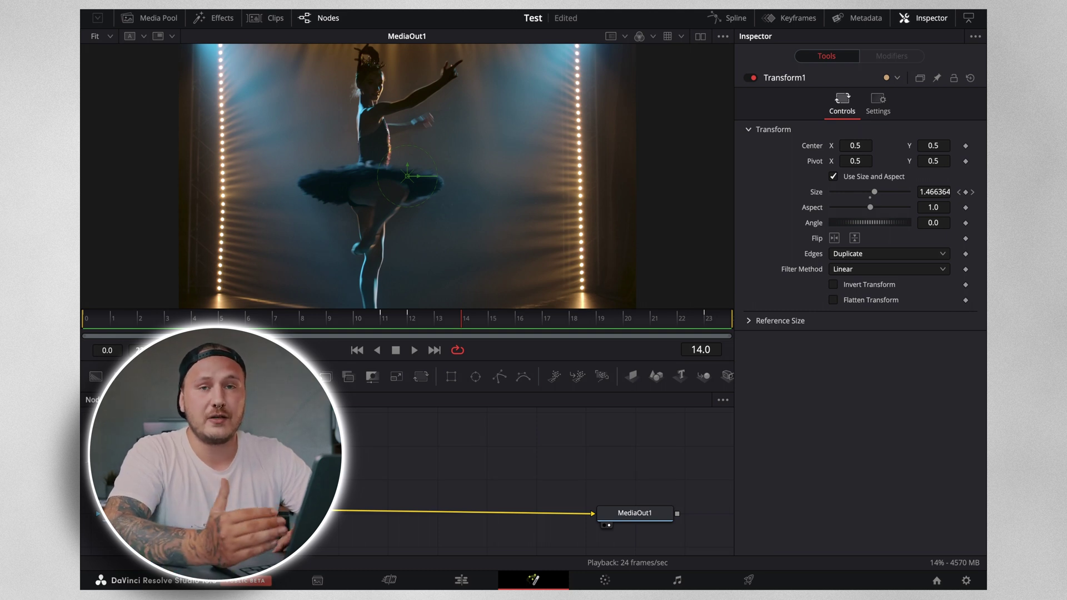
Step: Show the Transform1 Size curve in the Spline editor, fit it to view and smooth all its keyframes
{"action": "left_click", "coordinate": [728, 18]}
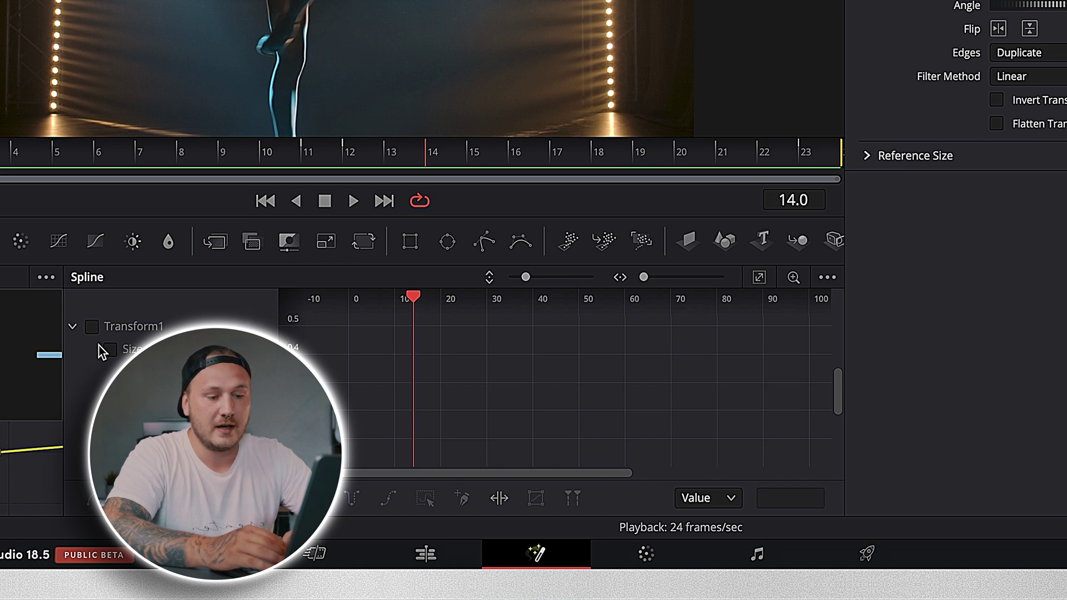
{"action": "left_click", "coordinate": [110, 350]}
{"action": "left_click", "coordinate": [759, 277]}
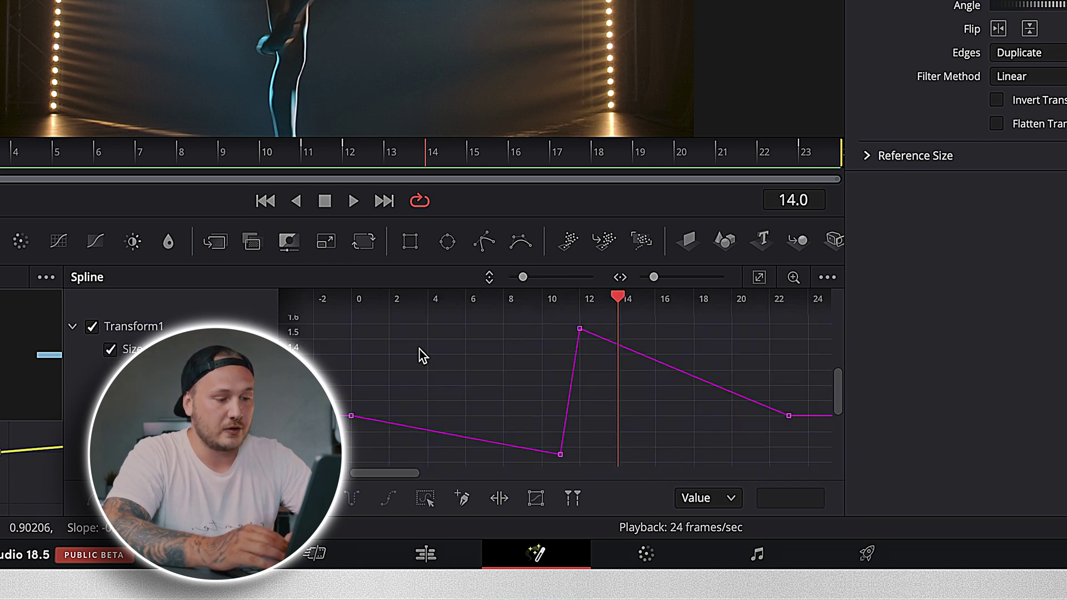
{"action": "left_click_drag", "start_coordinate": [334, 318], "coordinate": [803, 462]}
{"action": "key", "text": "s"}
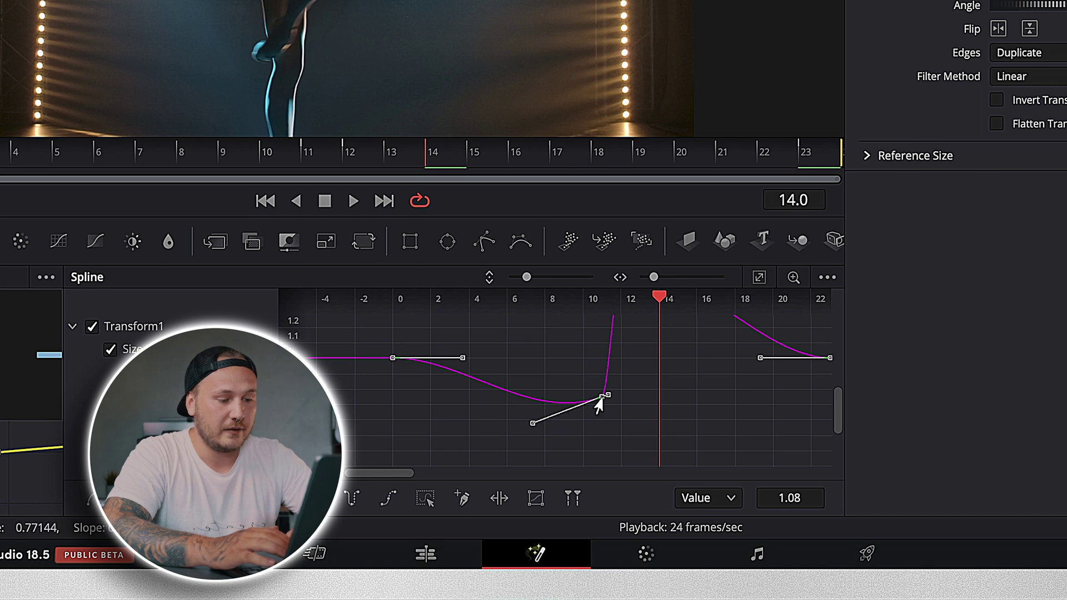
Step: Pull the Size curve handles at frames 11 and 12 vertical for a steep speed ramp, and play the result from the first frame
{"action": "left_click_drag", "start_coordinate": [530, 425], "coordinate": [655, 365]}
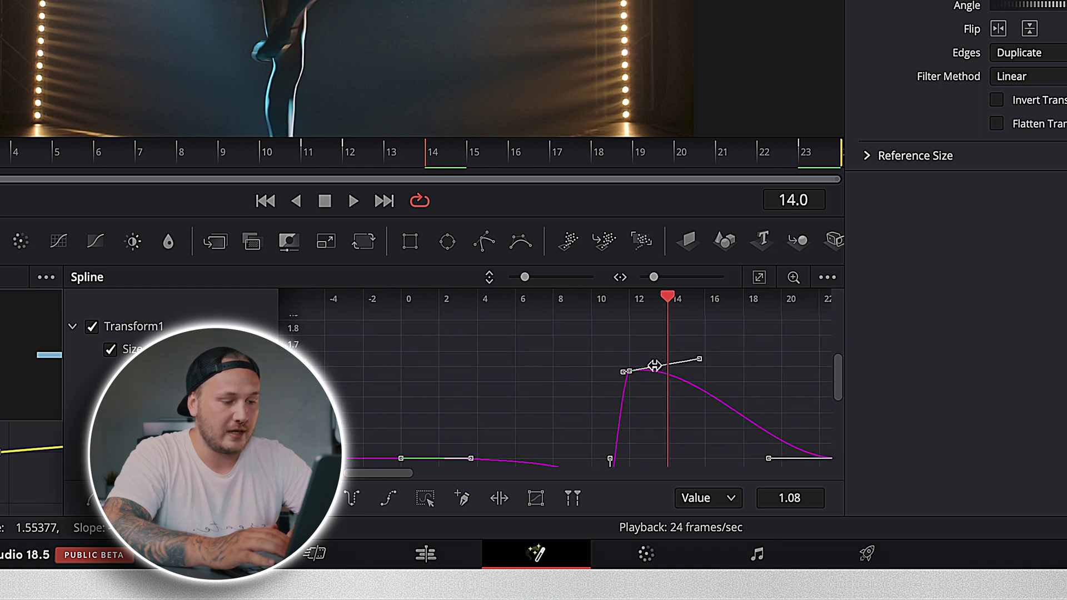
{"action": "left_click_drag", "start_coordinate": [696, 367], "coordinate": [629, 377]}
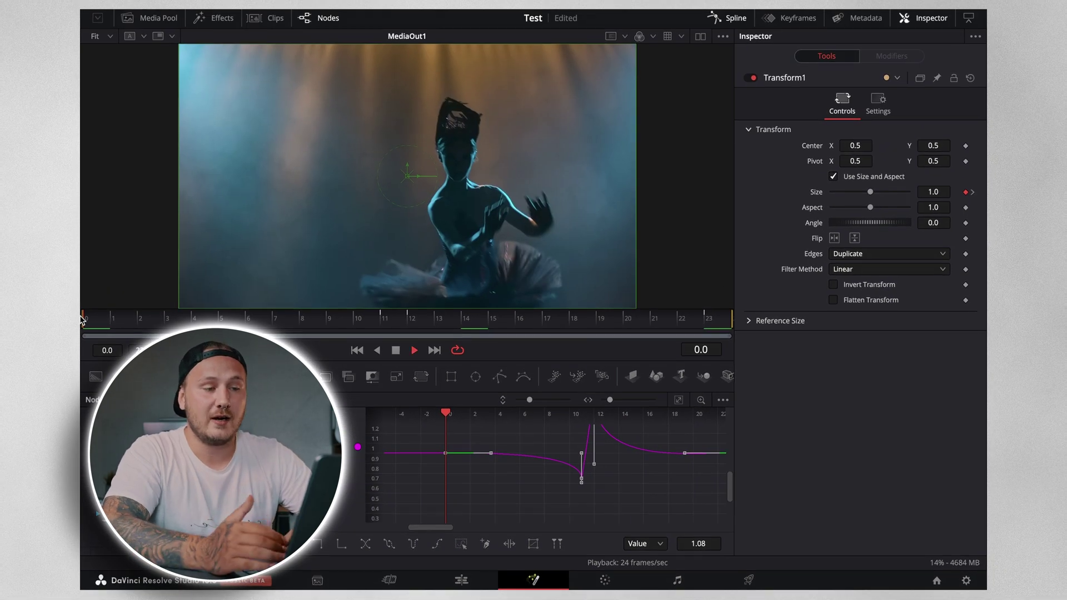
{"action": "key", "text": "space"}
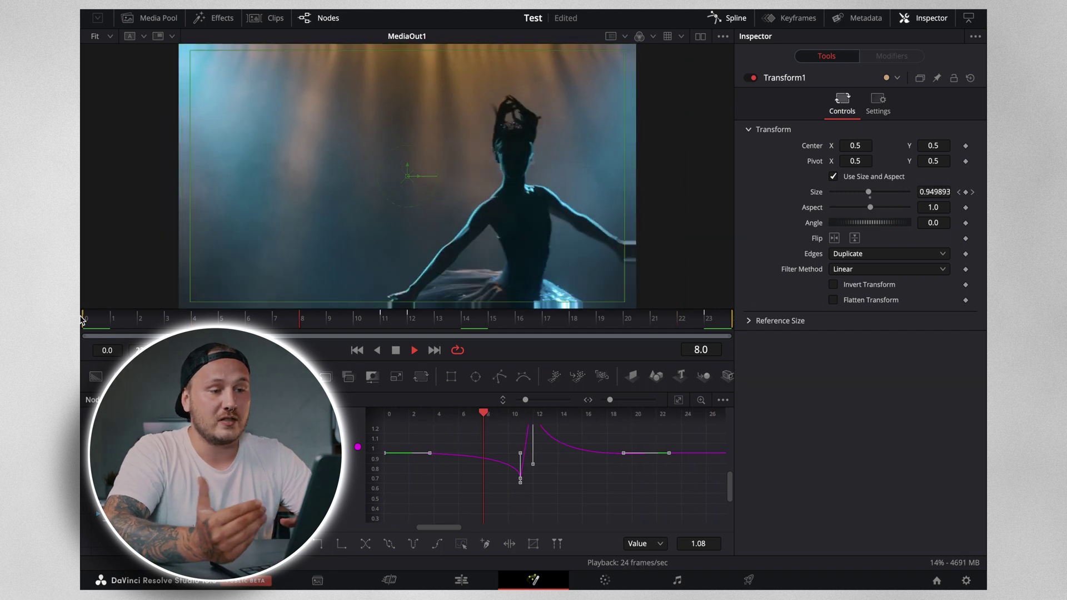
{"action": "key", "text": "space"}
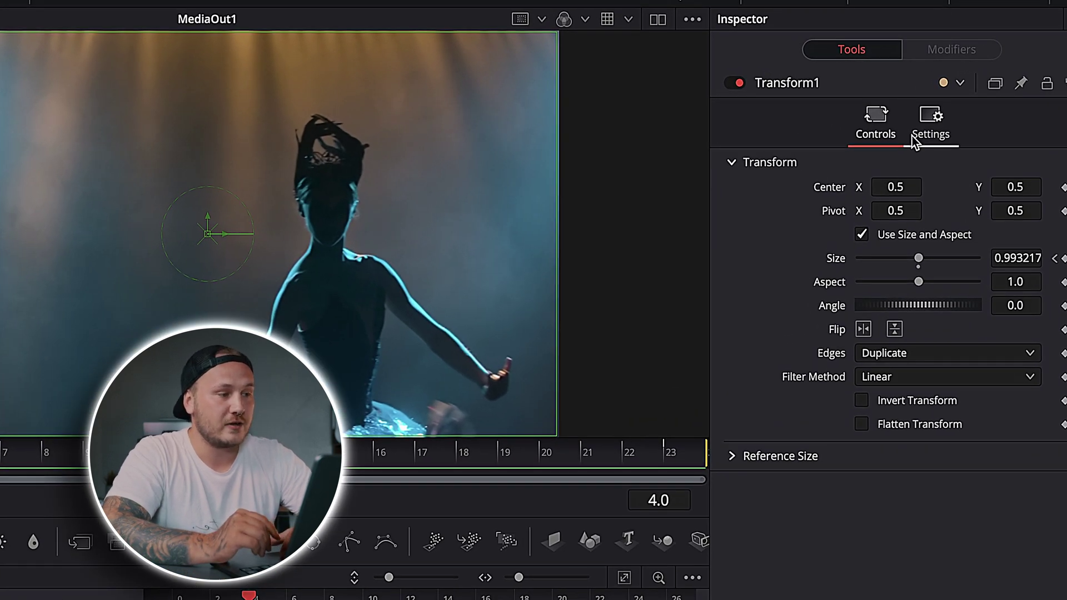
Step: Enable Motion Blur on Transform1 with Quality 10 and a Shutter Angle of 220
{"action": "left_click", "coordinate": [930, 132]}
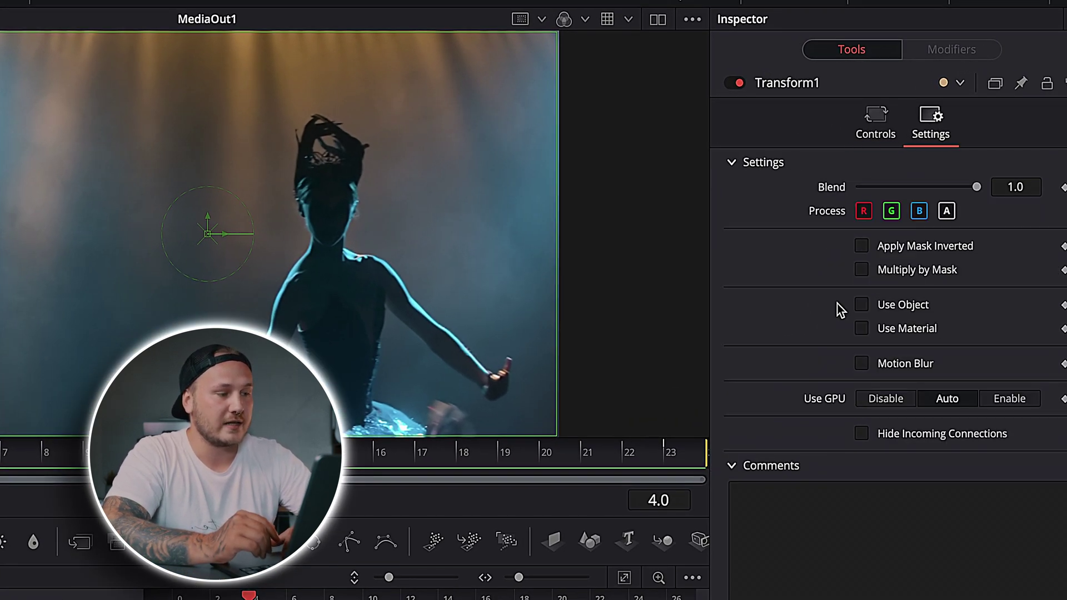
{"action": "left_click", "coordinate": [862, 364]}
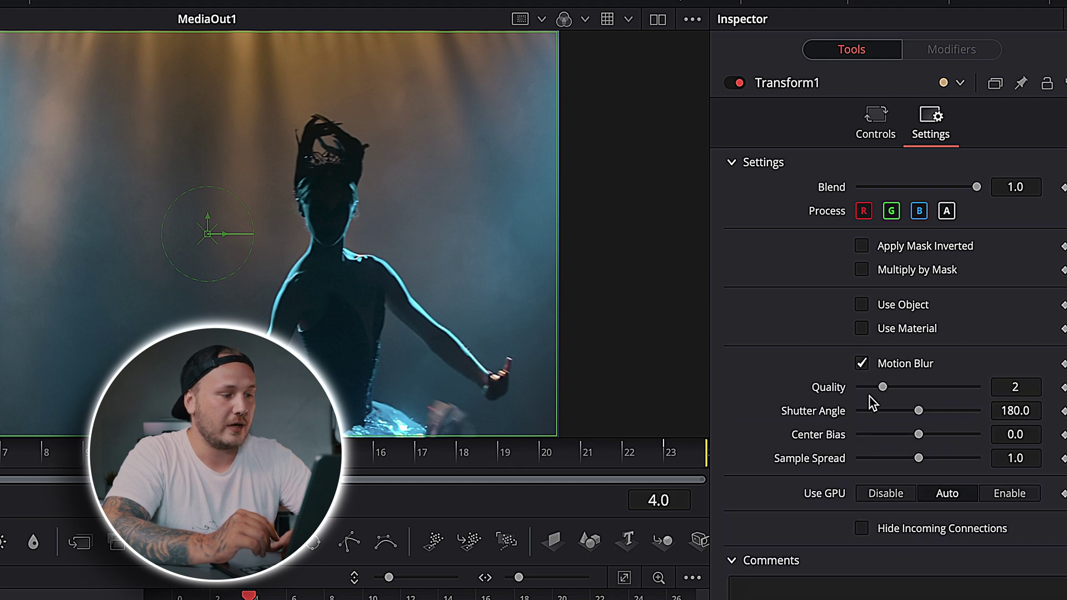
{"action": "left_click_drag", "start_coordinate": [961, 389], "coordinate": [980, 387]}
{"action": "left_click", "coordinate": [1021, 412]}
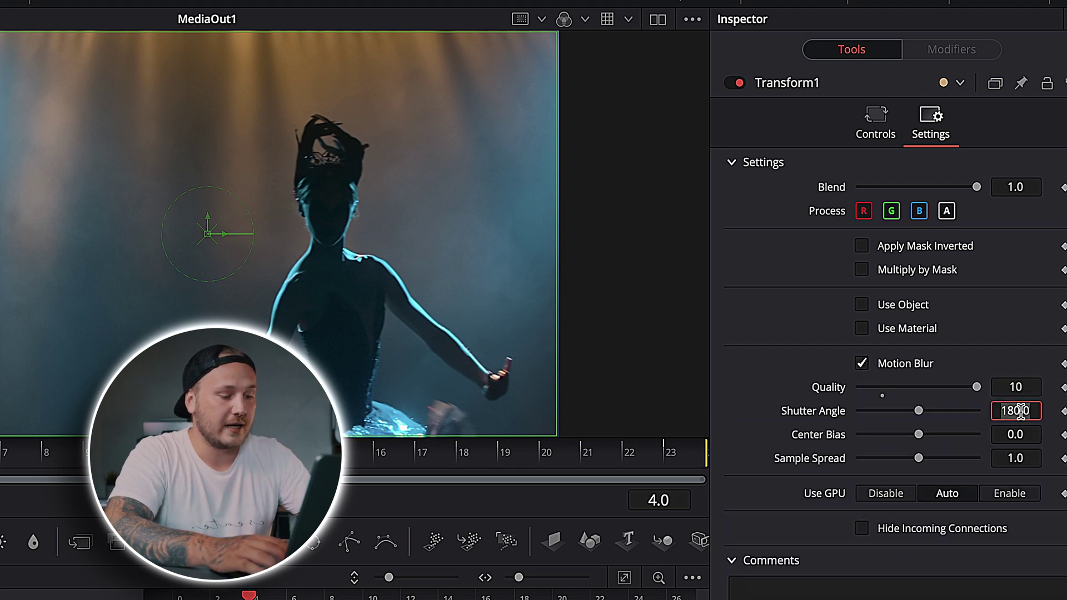
{"action": "type", "text": "220"}
{"action": "key", "text": "Tab"}
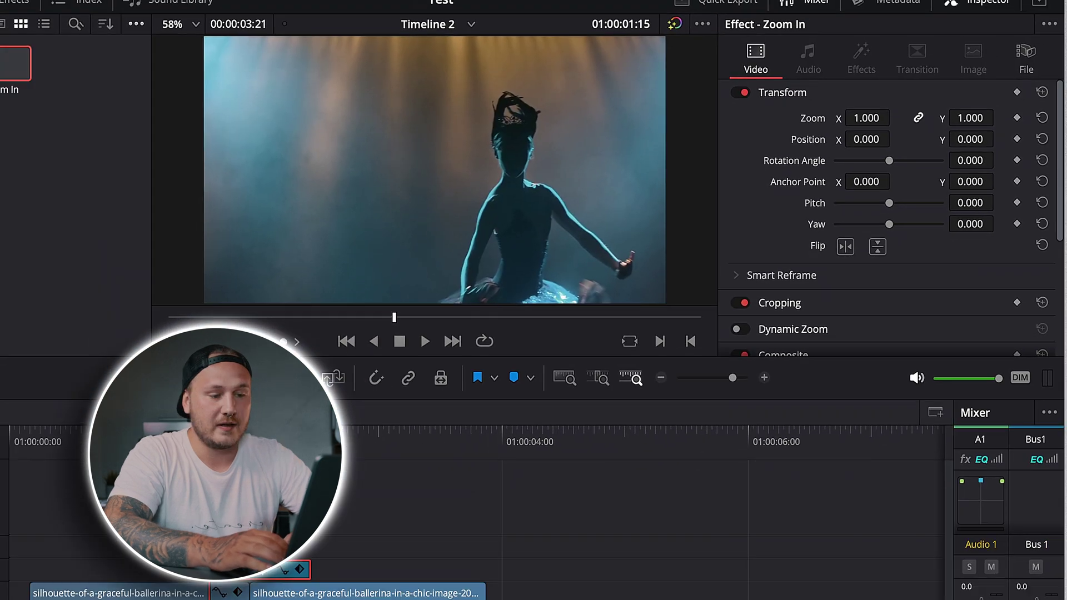
Step: Play the transition in the edit timeline and swap the order of the two ballerina clips beneath it
{"action": "left_click", "coordinate": [306, 333]}
{"action": "key", "text": "space"}
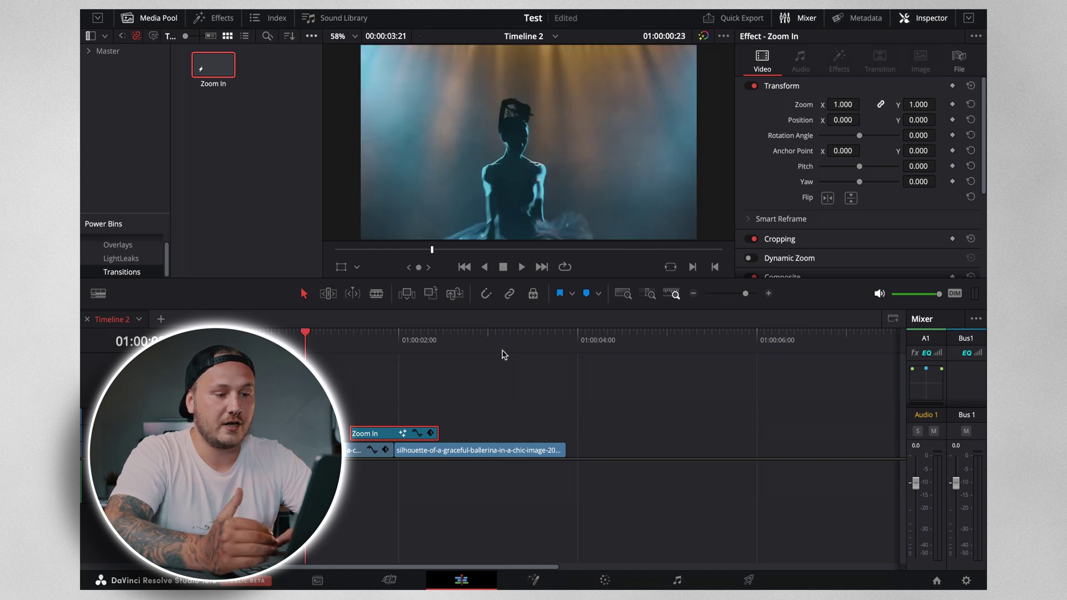
{"action": "left_click", "coordinate": [458, 333]}
{"action": "key", "text": "ctrl+z"}
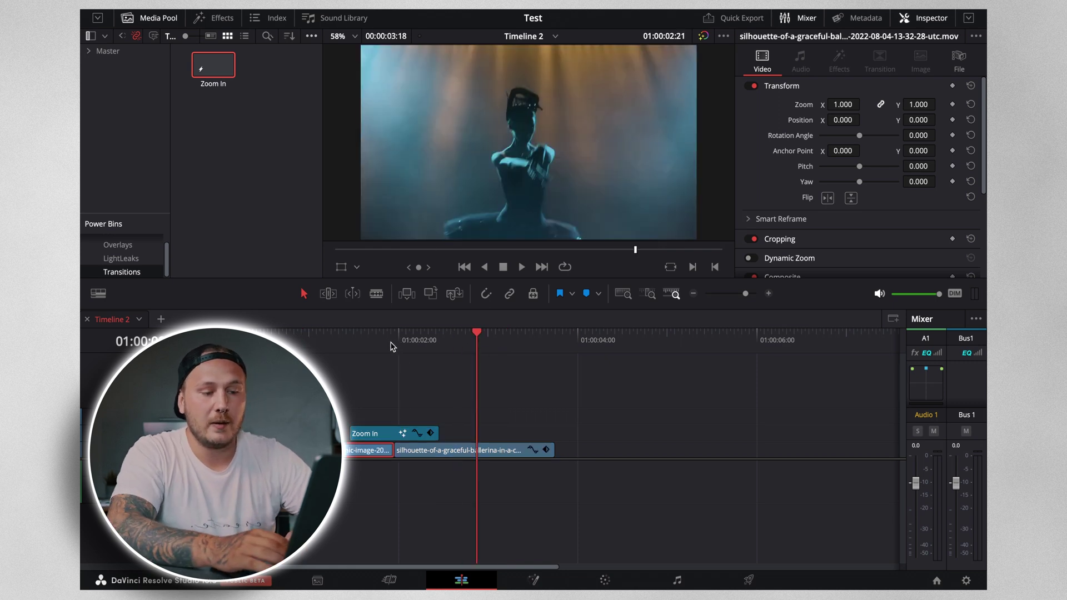
Step: Add the edited Zoom In clip from the timeline to the Transitions Power Bin and clear the word "In" from the new item's name
{"action": "left_click", "coordinate": [380, 433]}
{"action": "left_click_drag", "start_coordinate": [380, 433], "coordinate": [262, 266]}
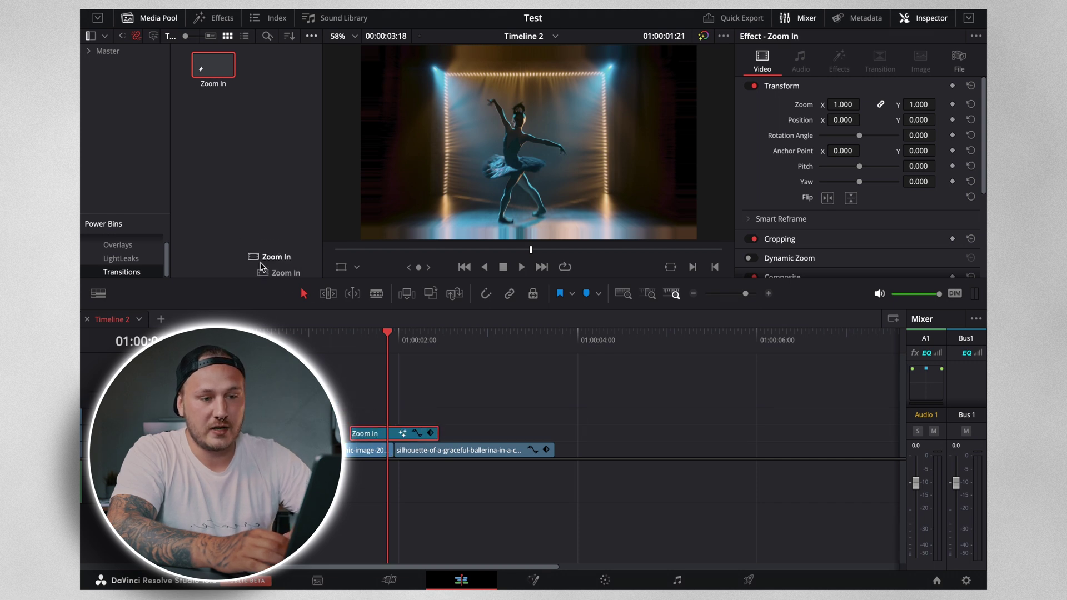
{"action": "left_click_drag", "start_coordinate": [234, 215], "coordinate": [234, 215]}
{"action": "left_click", "coordinate": [282, 83]}
{"action": "key", "text": "BackSpace"}
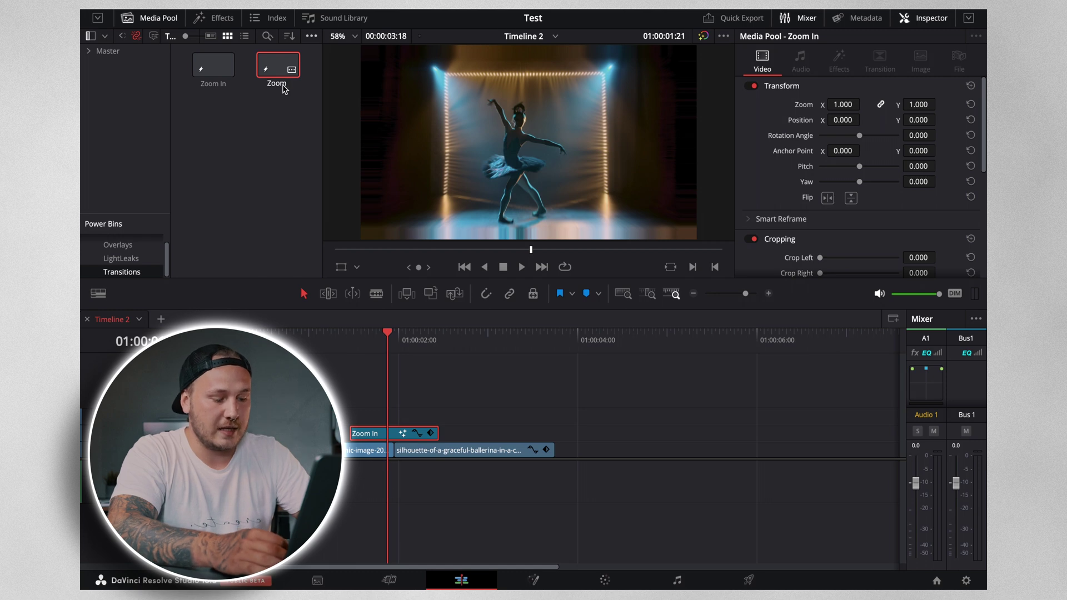